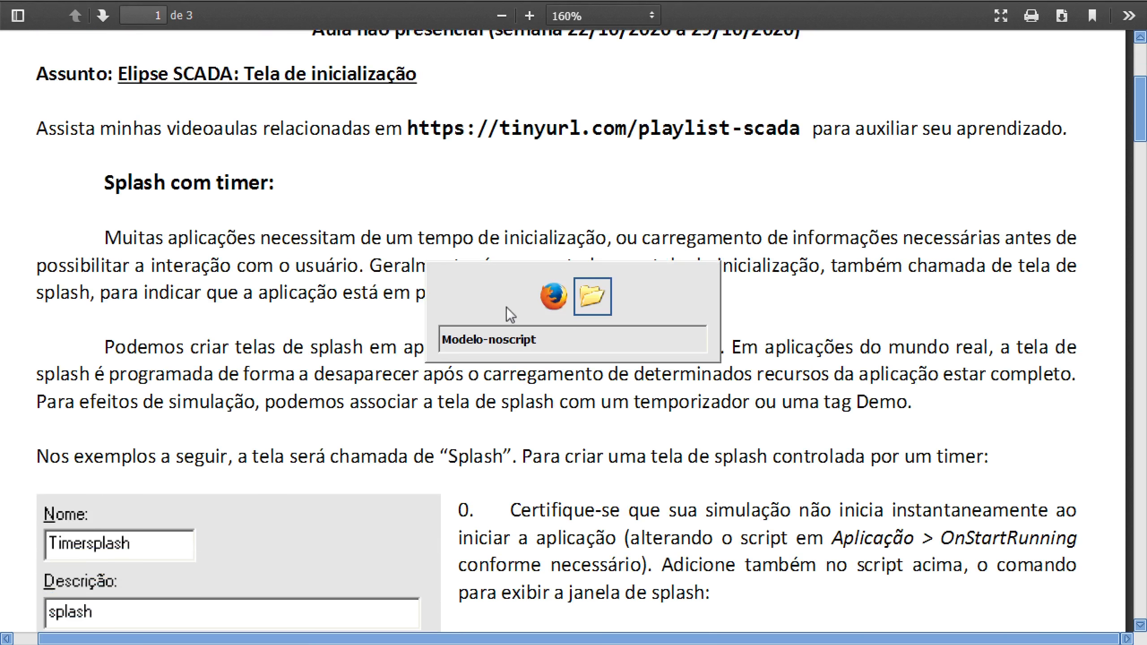
# - Switch from the PDF handout to the Modelo-noscript folder window and reposition that window
pyautogui.hotkey('alt', 'Tab')
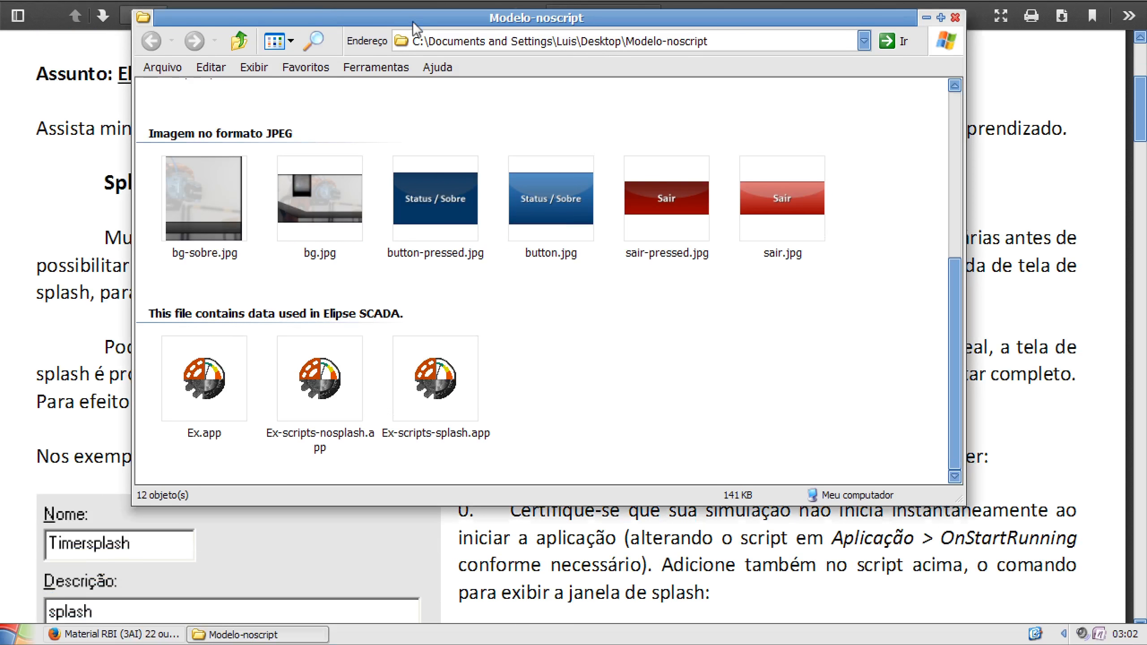
pyautogui.moveTo(421, 20); pyautogui.dragTo(477, 64)
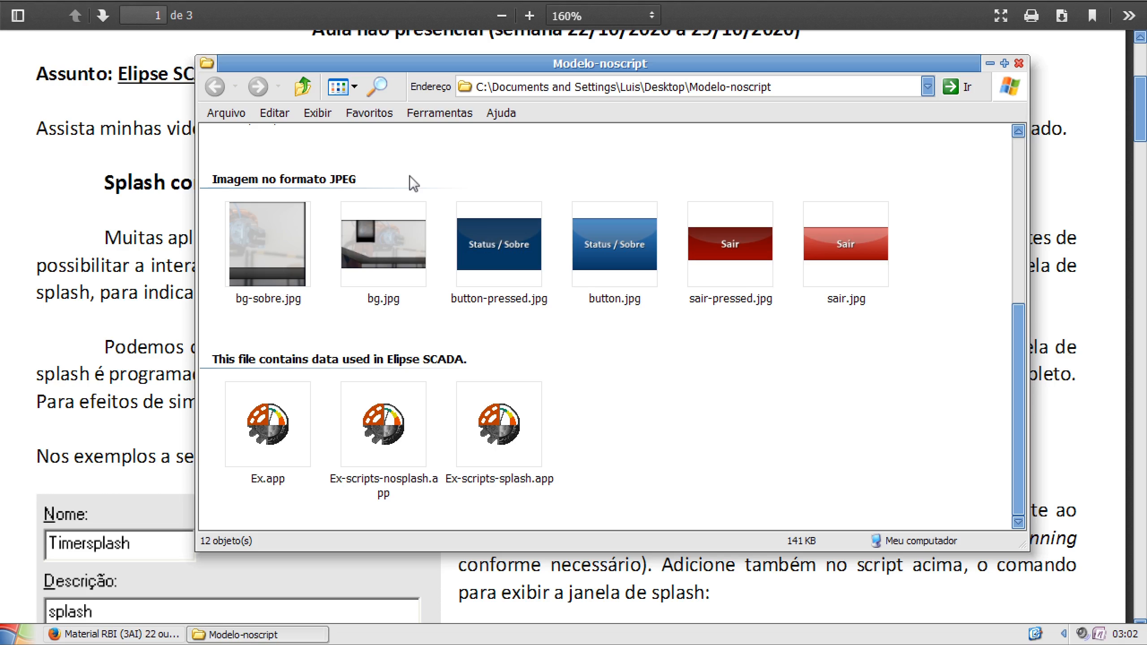
pyautogui.click(18, 635)
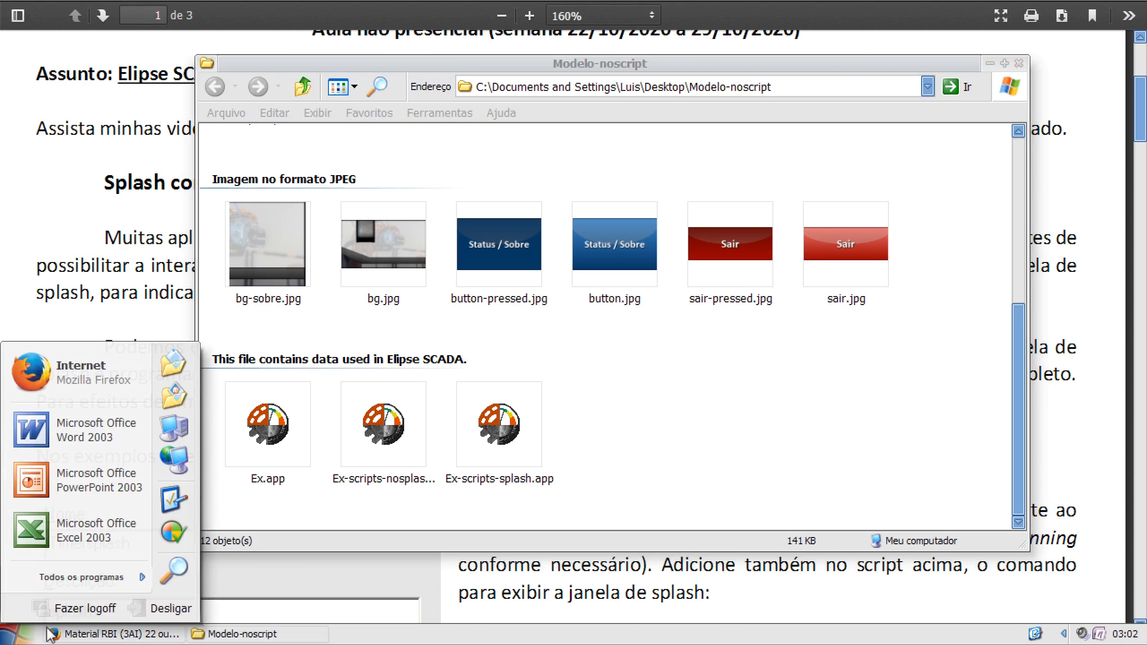
pyautogui.moveTo(39, 586)
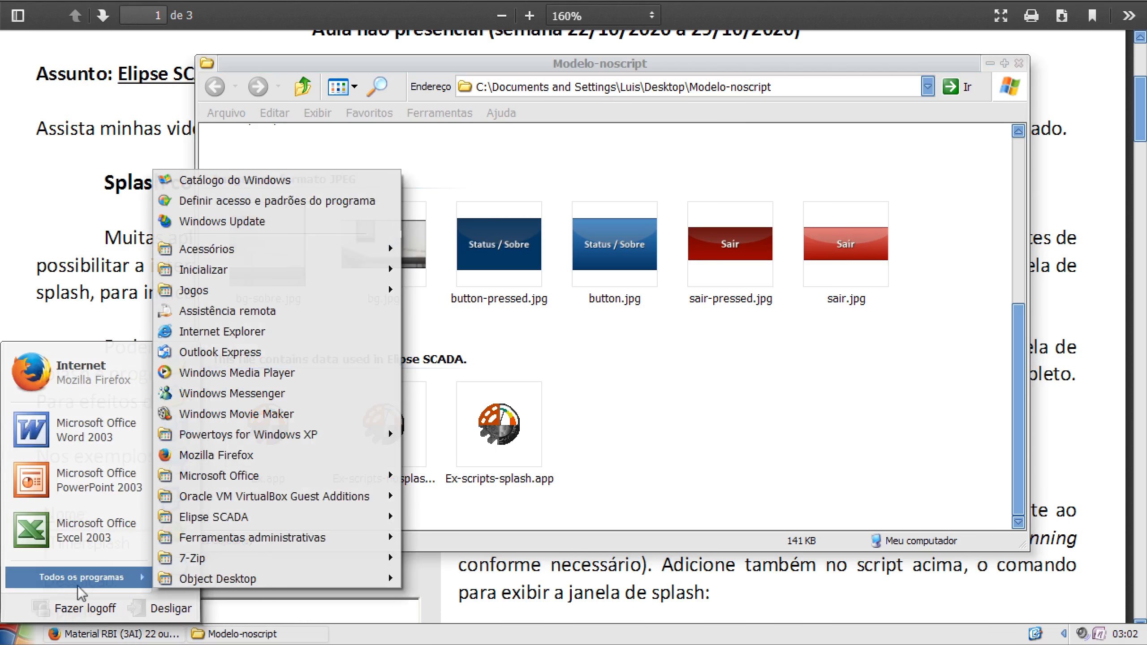
pyautogui.moveTo(244, 248)
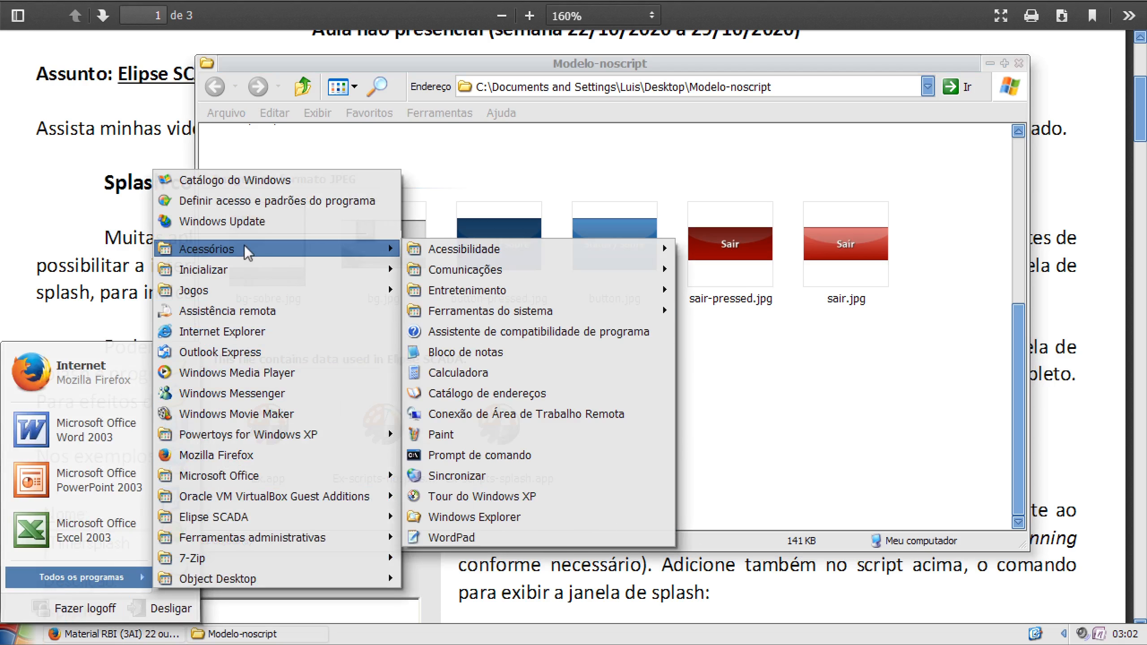
pyautogui.click(515, 354)
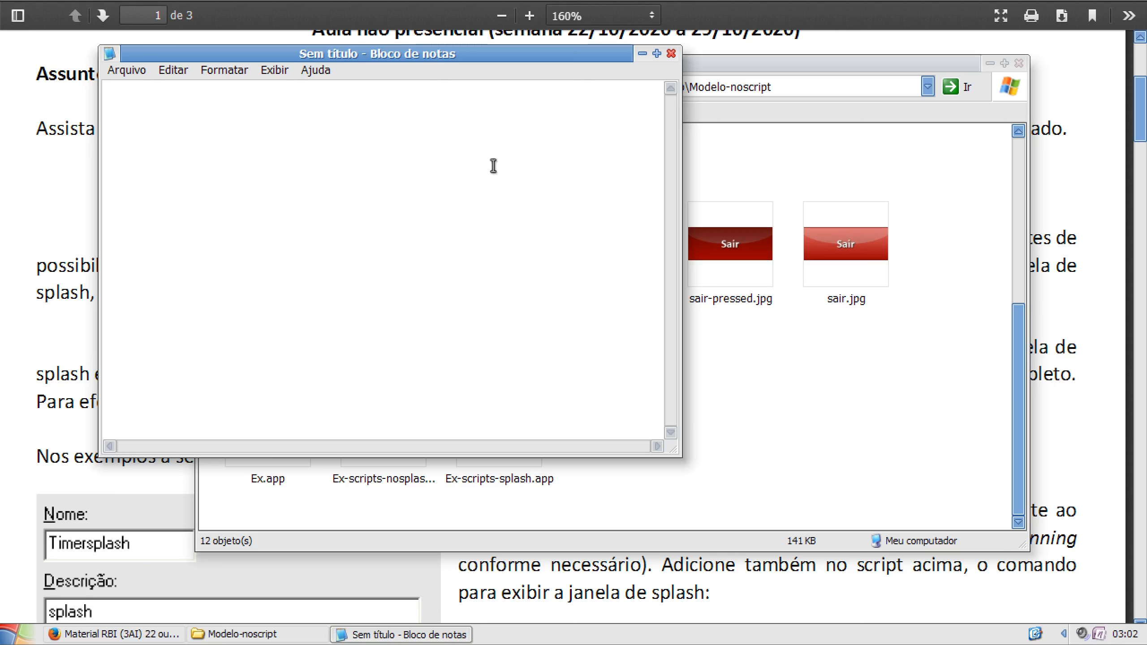
pyautogui.click(672, 54)
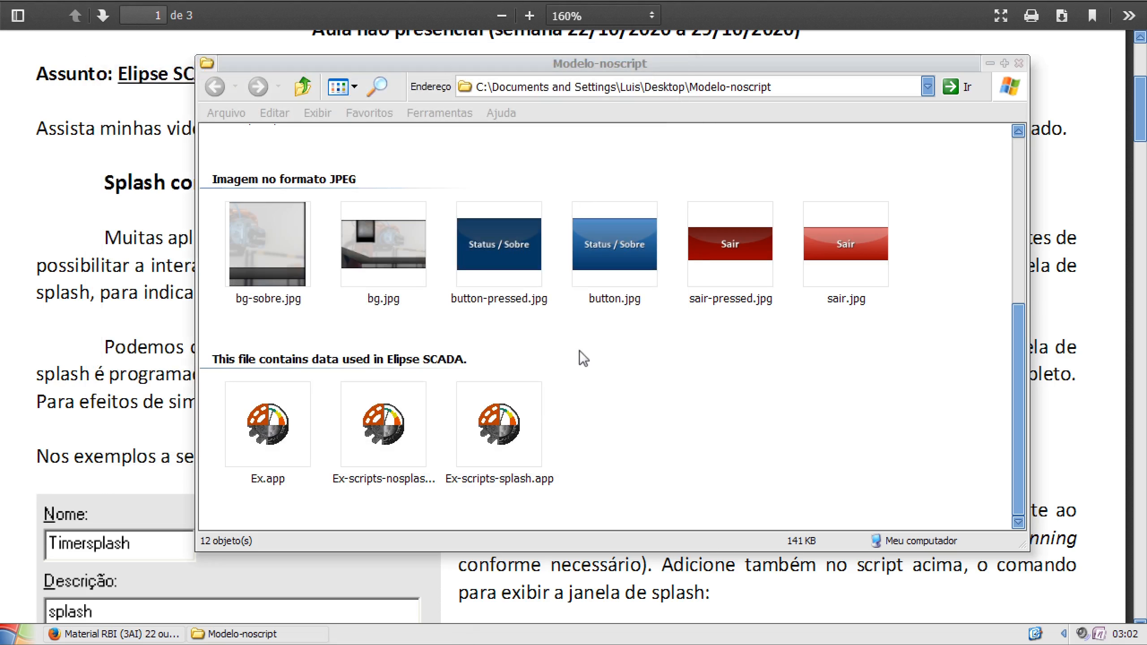
# - Open Ex-scripts-nosplash.app for editing in Elipse SCADA from the Modelo-noscript folder
pyautogui.rightClick(389, 410)
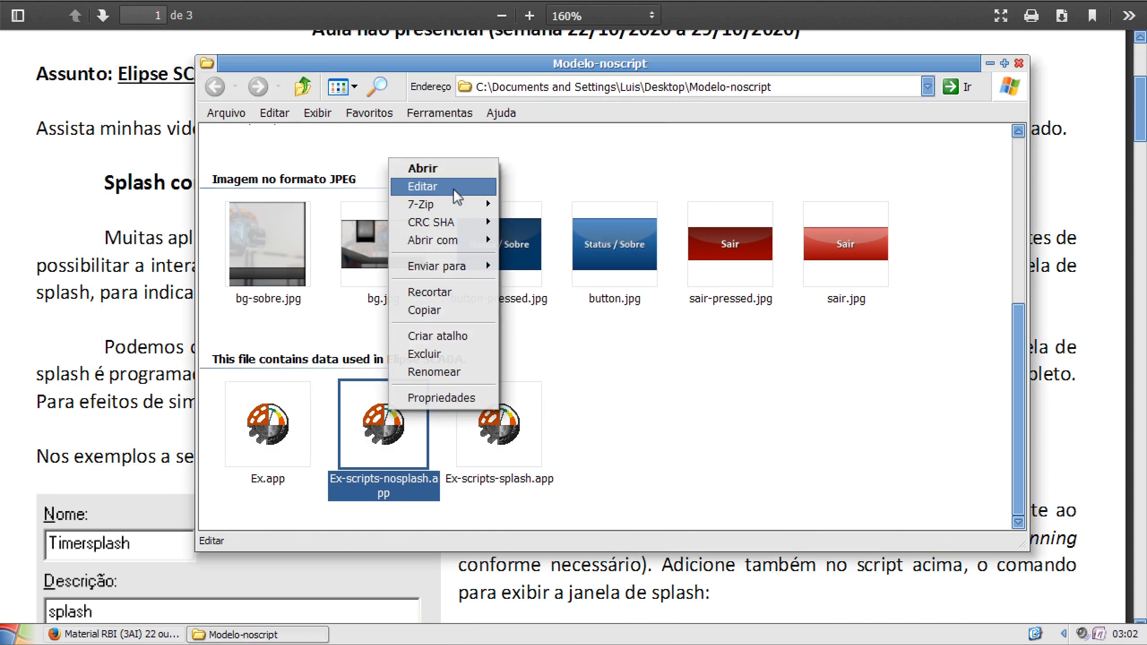
pyautogui.click(357, 430)
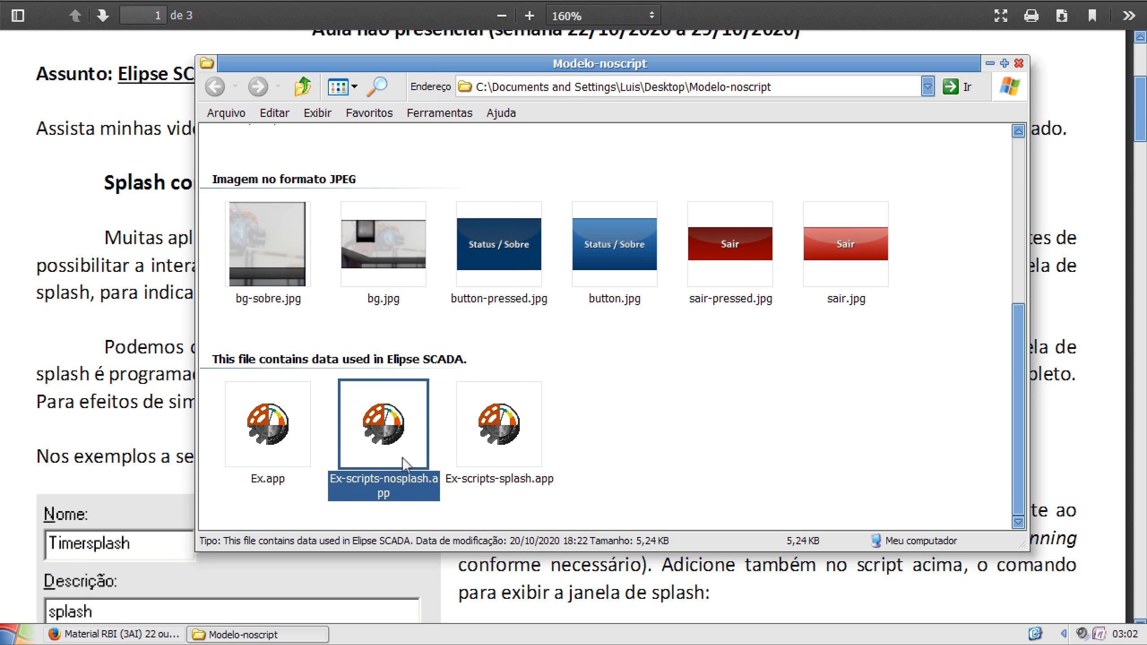
pyautogui.rightClick(397, 419)
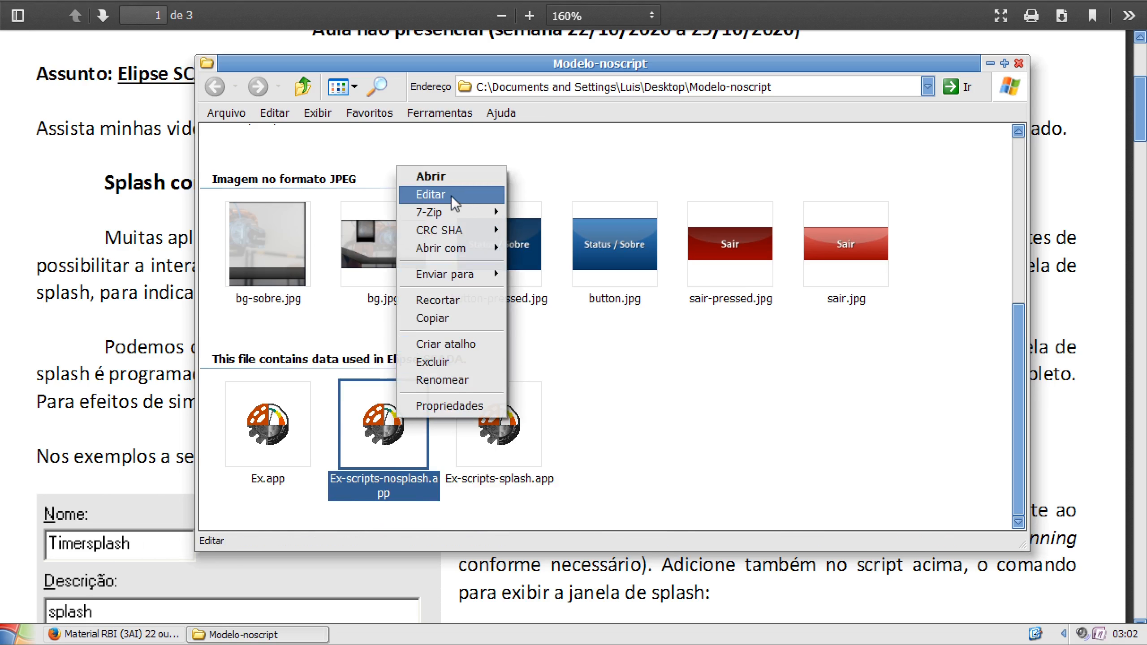
pyautogui.click(437, 198)
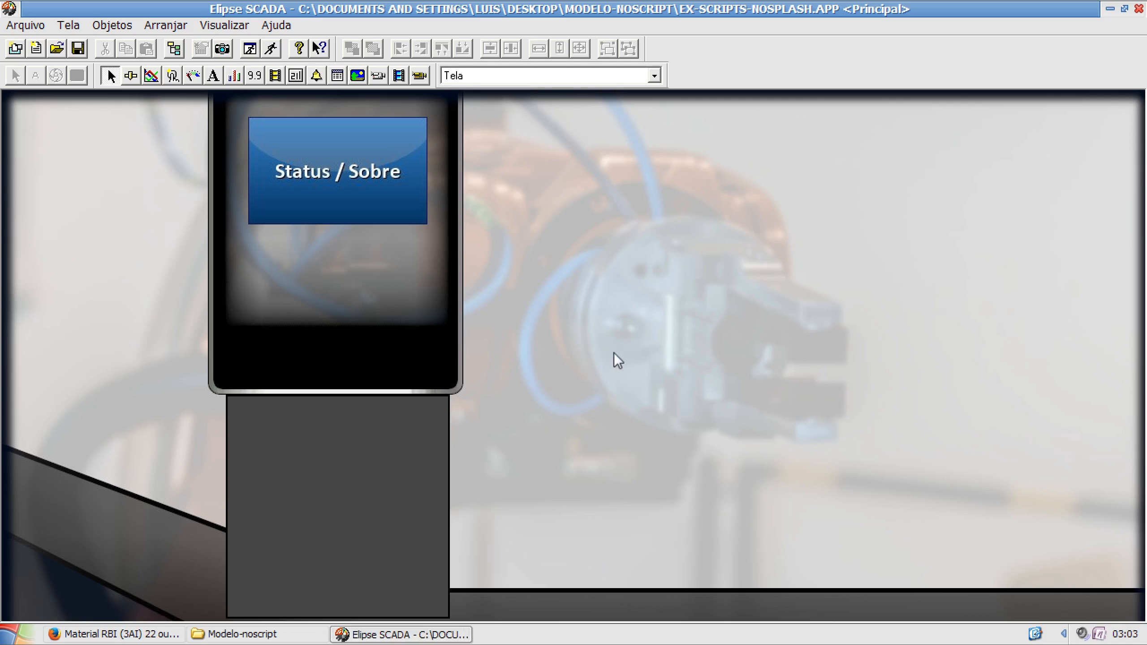
# - Run the application twice to observe how the filling simulation starts, closing it after each run
pyautogui.click(271, 48)
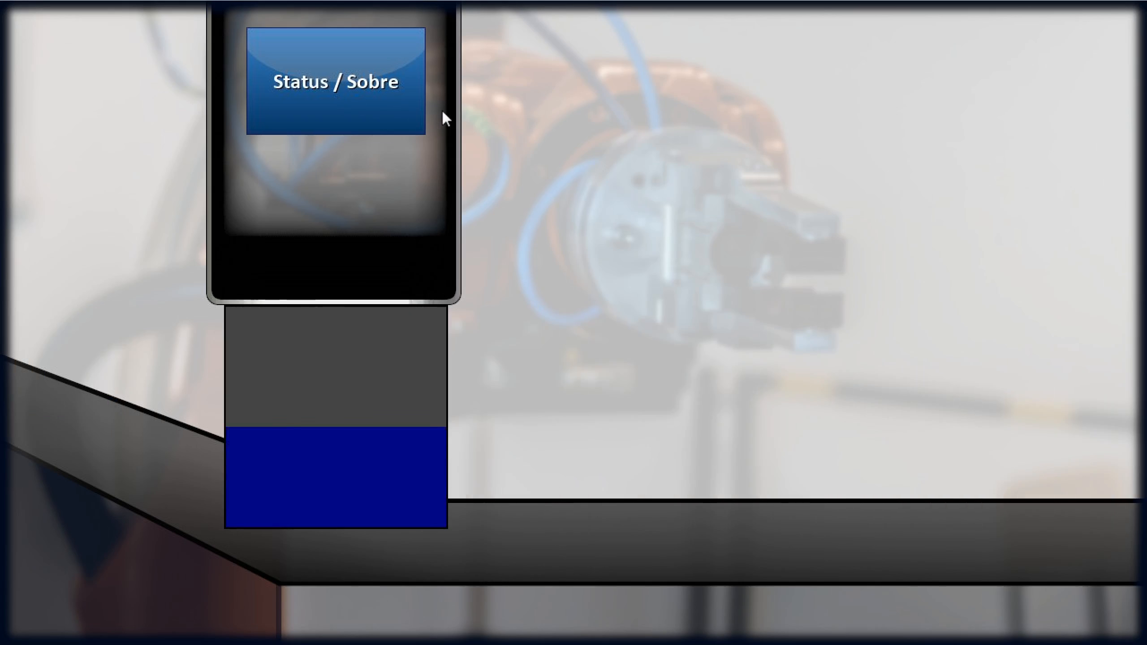
pyautogui.hotkey('alt', 'F4')
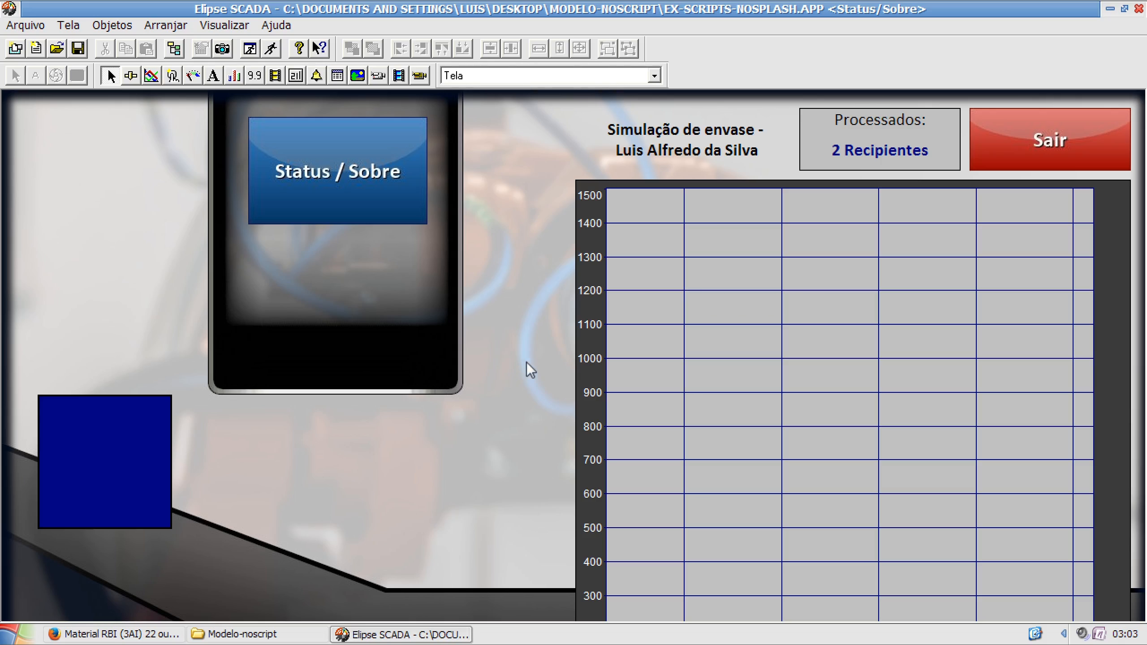
pyautogui.click(271, 49)
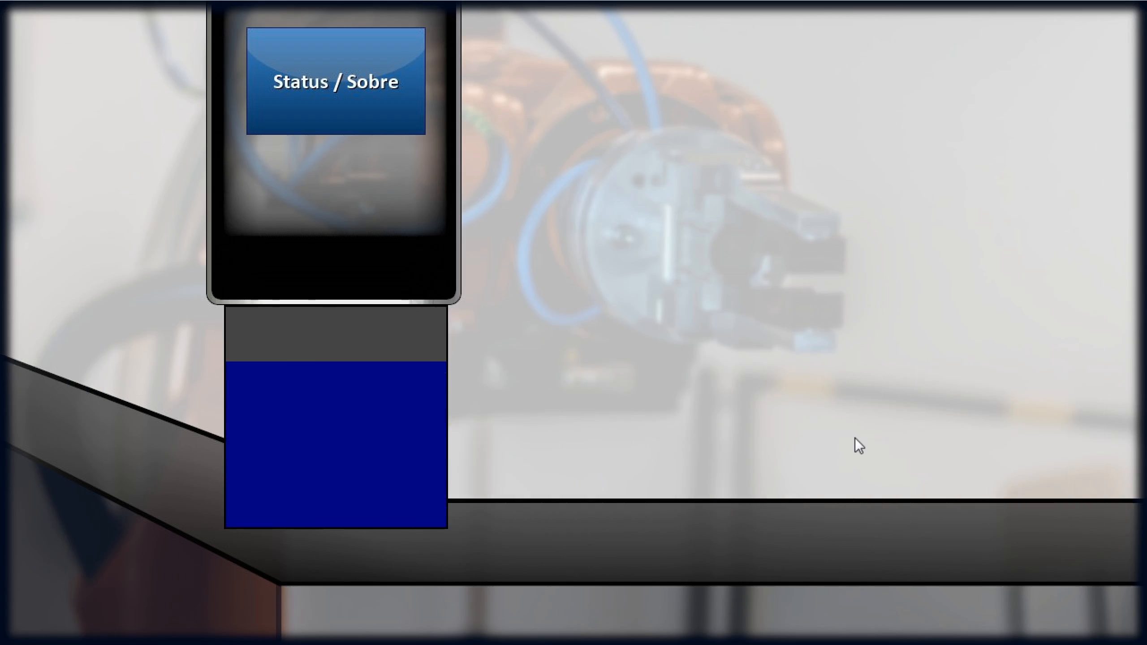
pyautogui.hotkey('alt', 'F4')
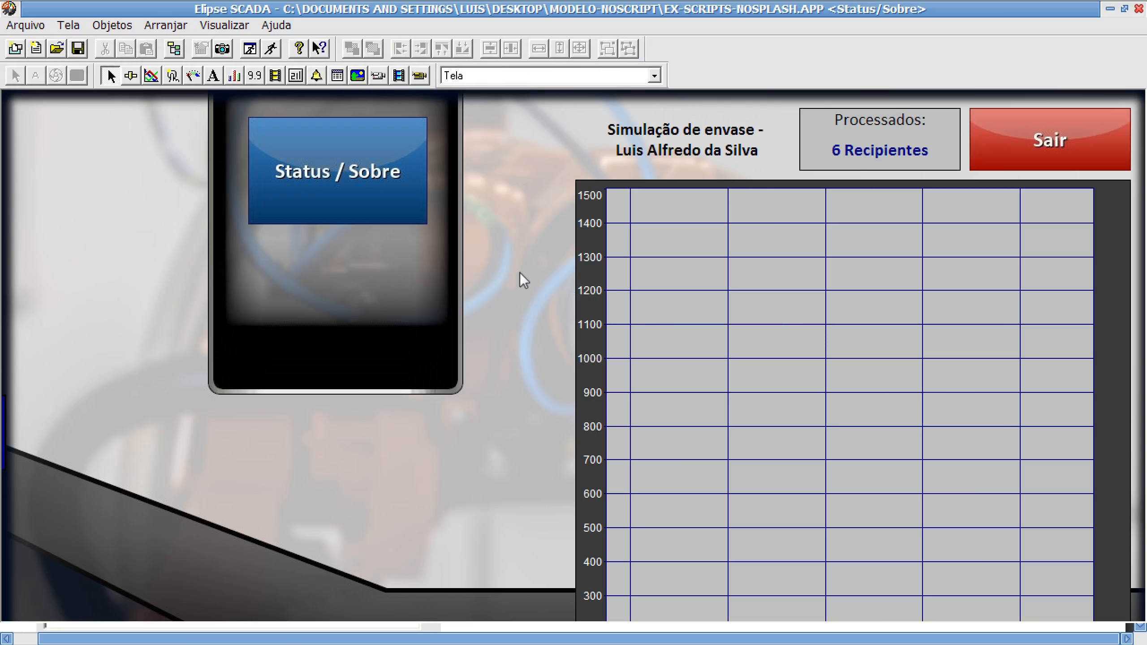
# - Open the Organizer and show the general properties of the Splash screen under Telas
pyautogui.click(507, 265)
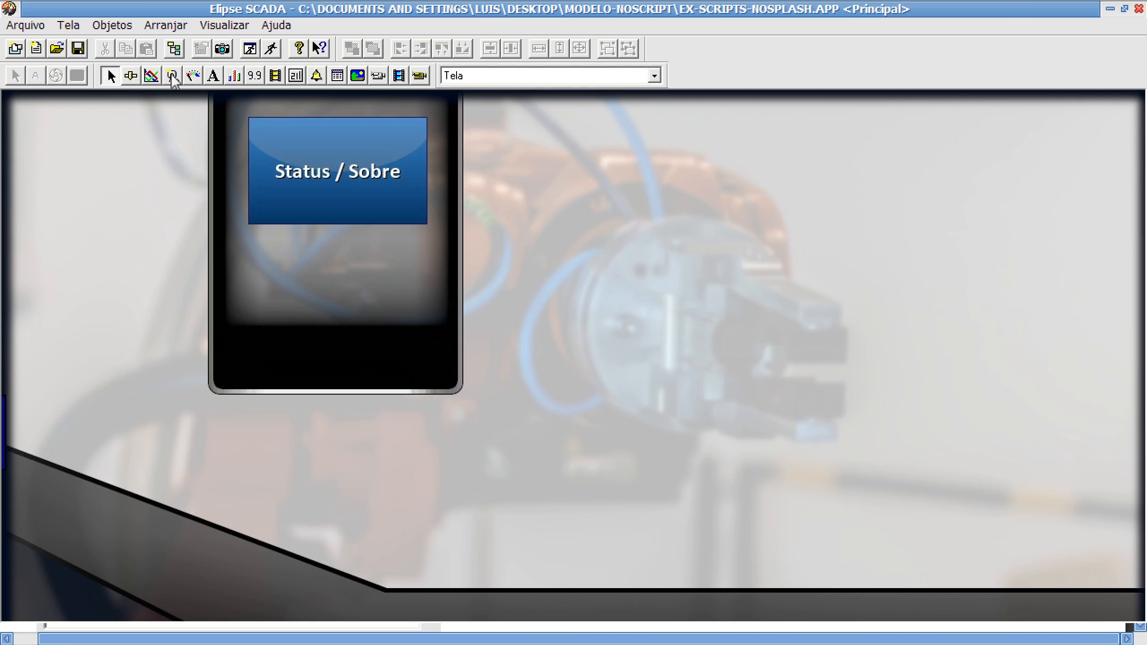
pyautogui.click(175, 49)
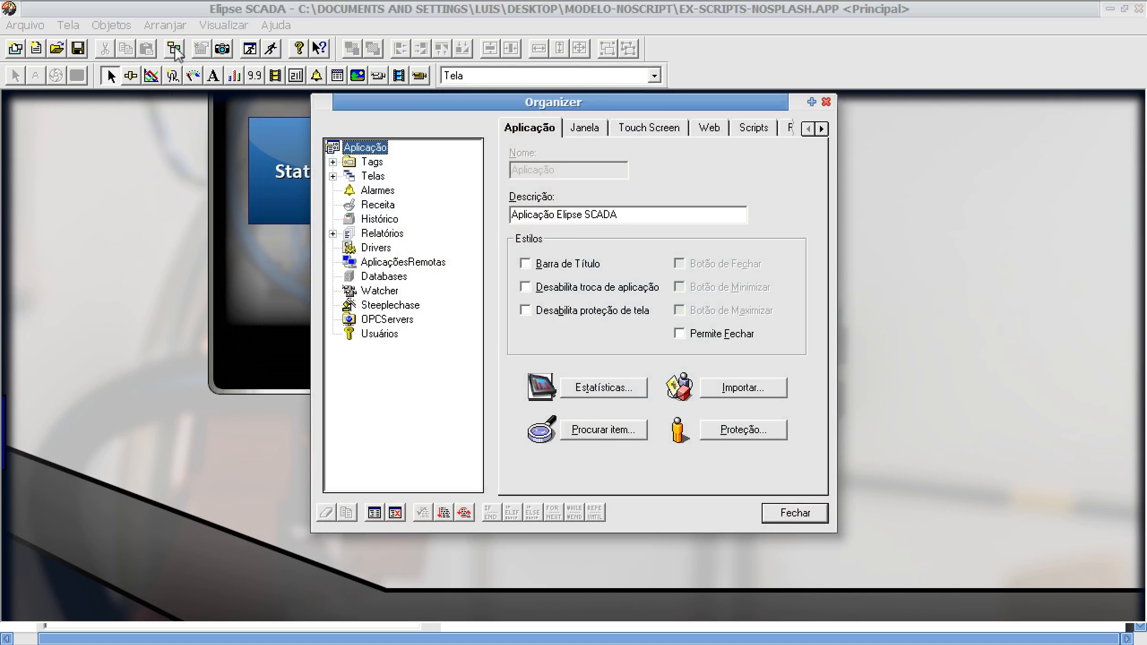
pyautogui.click(373, 177)
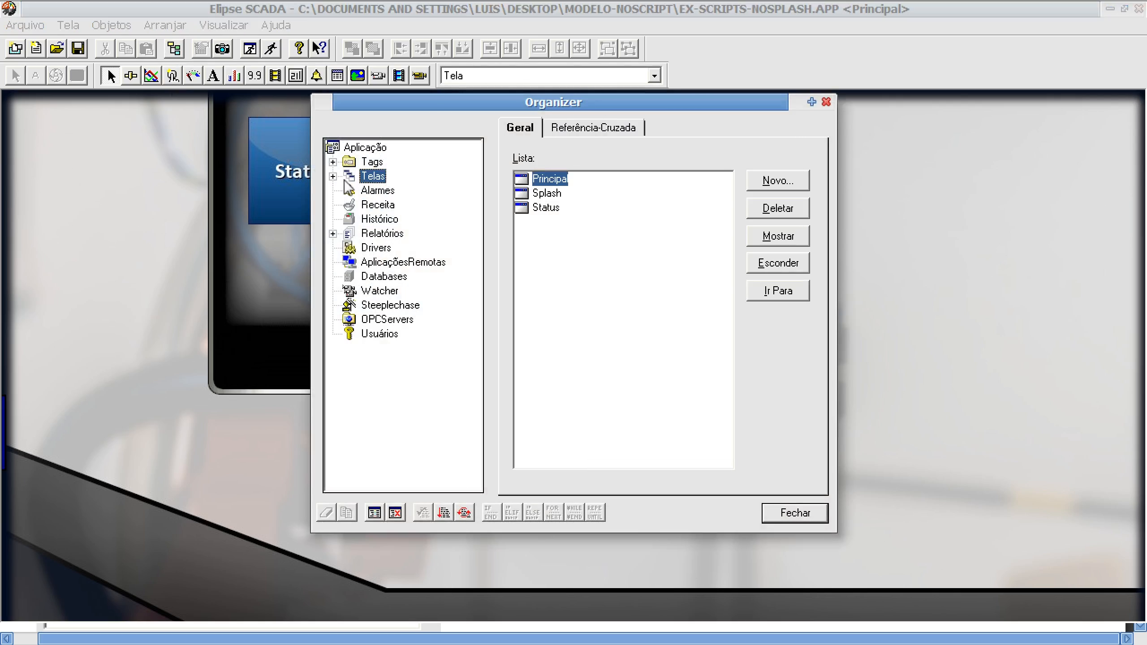
pyautogui.click(333, 176)
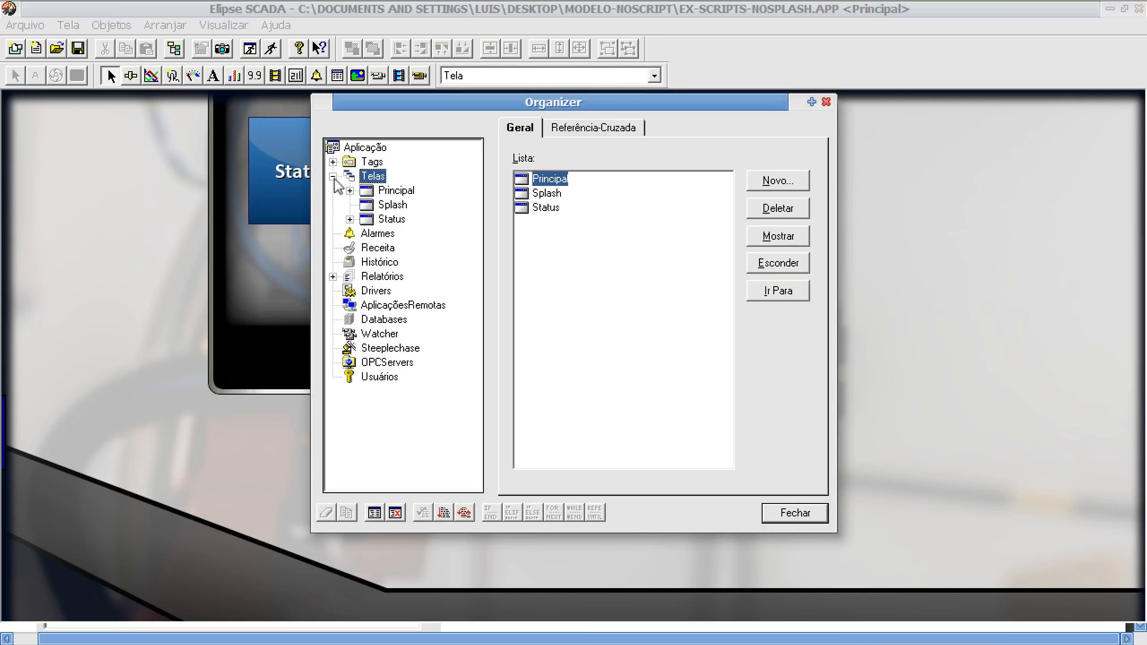
pyautogui.click(392, 207)
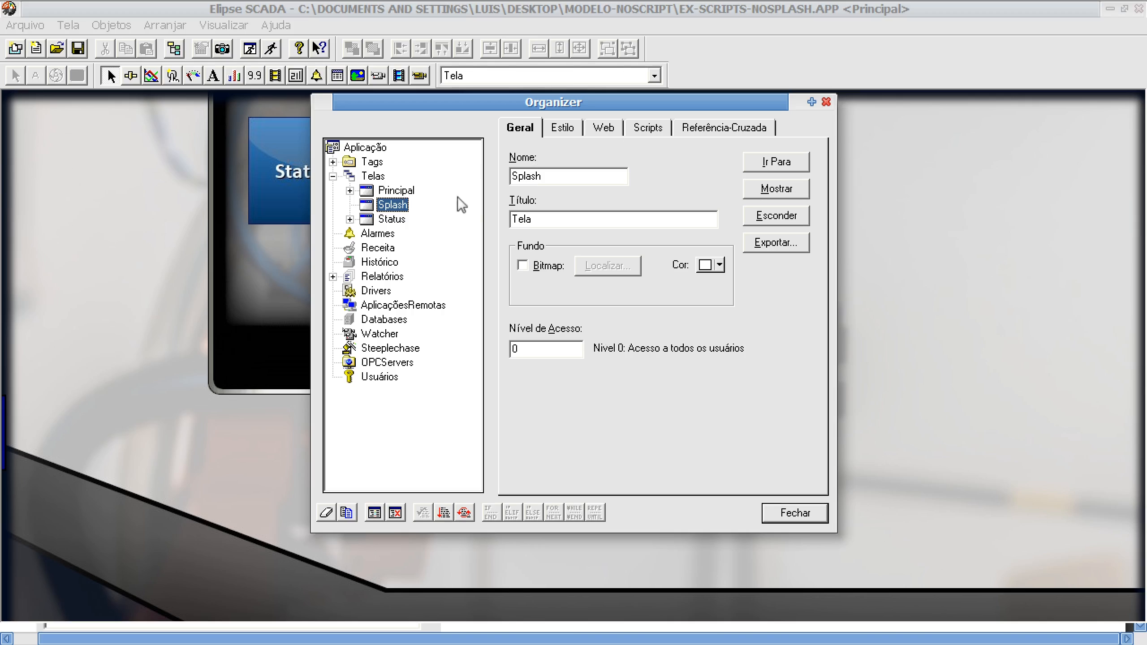
pyautogui.rightClick(391, 210)
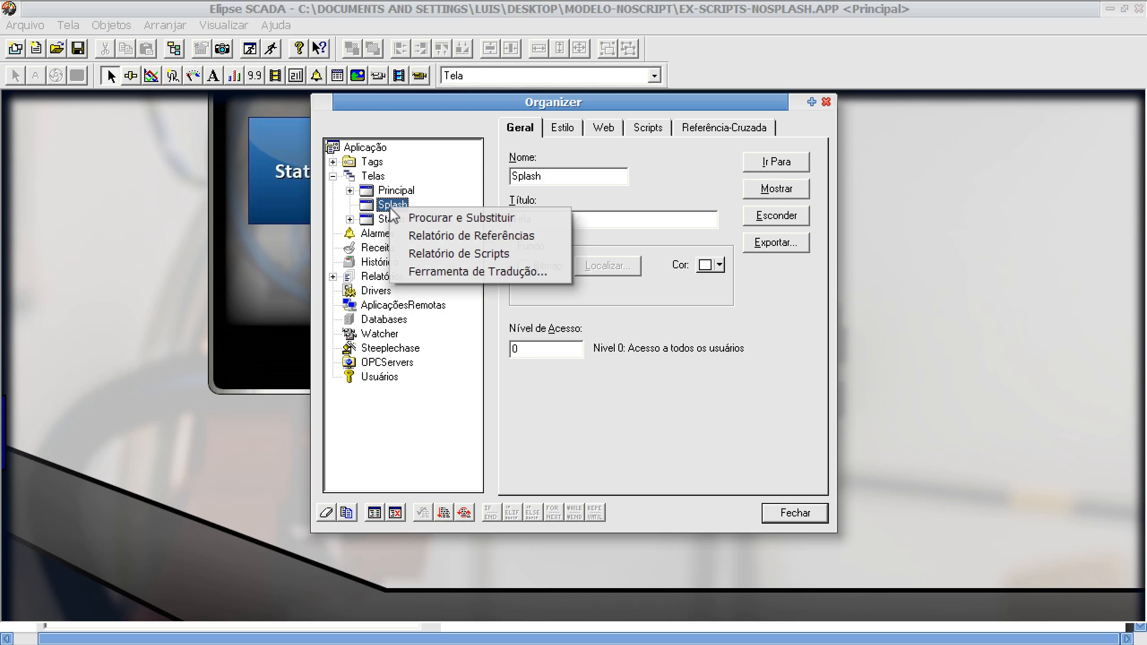
pyautogui.click(391, 207)
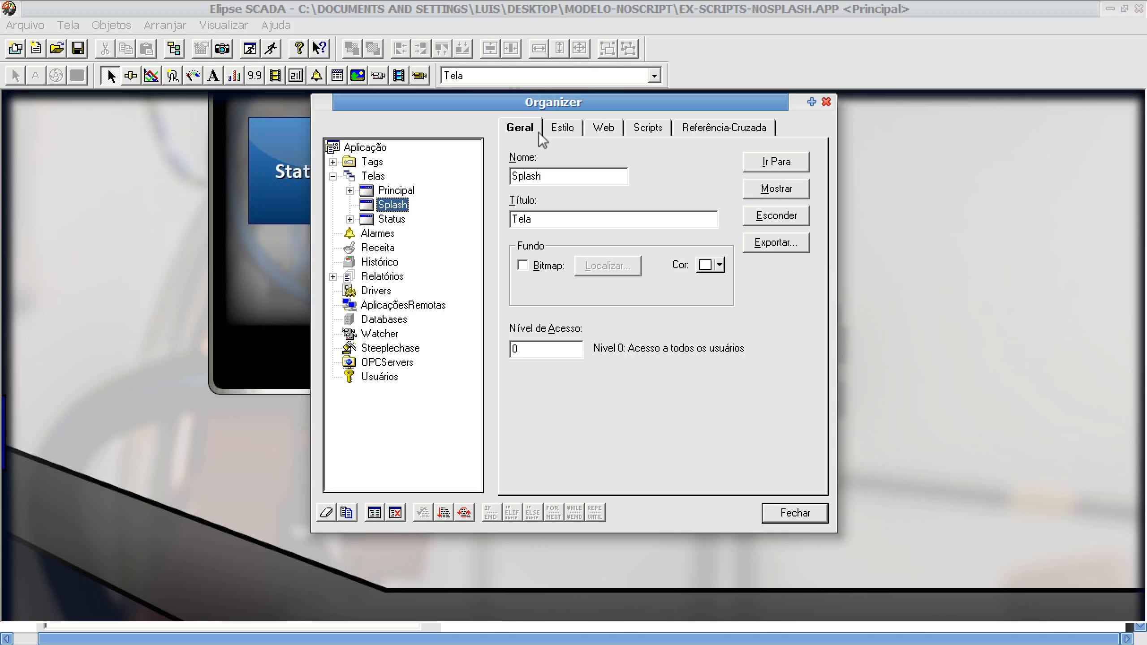
# - Set the Splash screen's title to "Splash" by copying its name
pyautogui.click(526, 176)
pyautogui.doubleClick(527, 176)
pyautogui.click(536, 220)
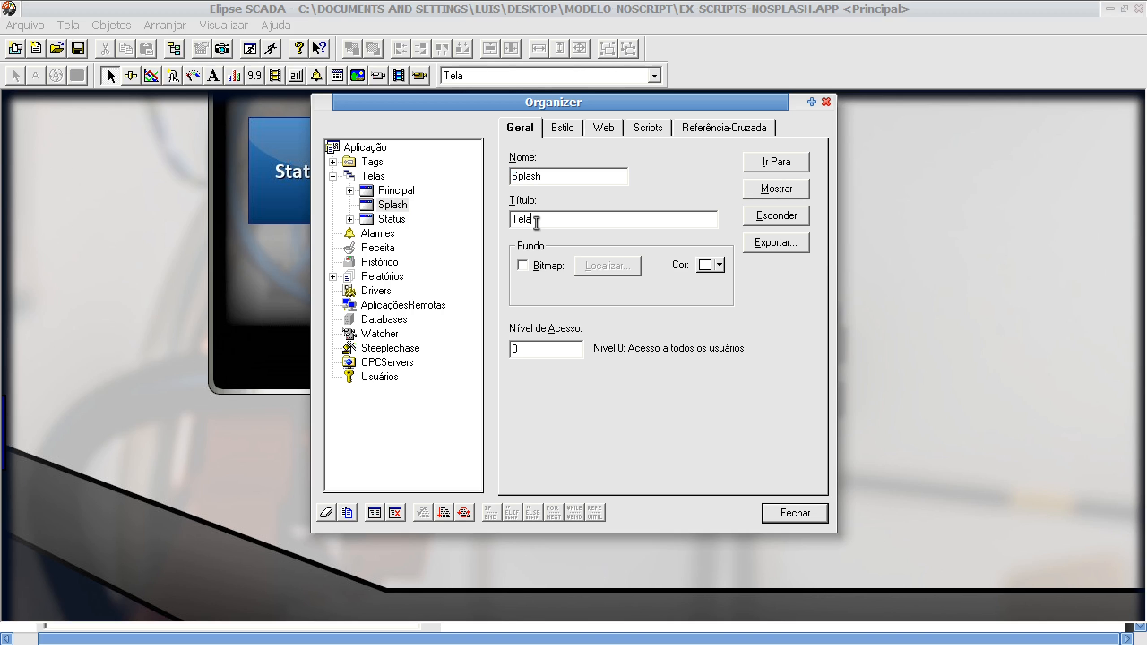
pyautogui.doubleClick(535, 176)
pyautogui.hotkey('ctrl', 'c')
pyautogui.doubleClick(524, 220)
pyautogui.hotkey('ctrl', 'v')
# - Set the Splash screen's style to Janelada with a width of 320 and a height of 200
pyautogui.click(563, 128)
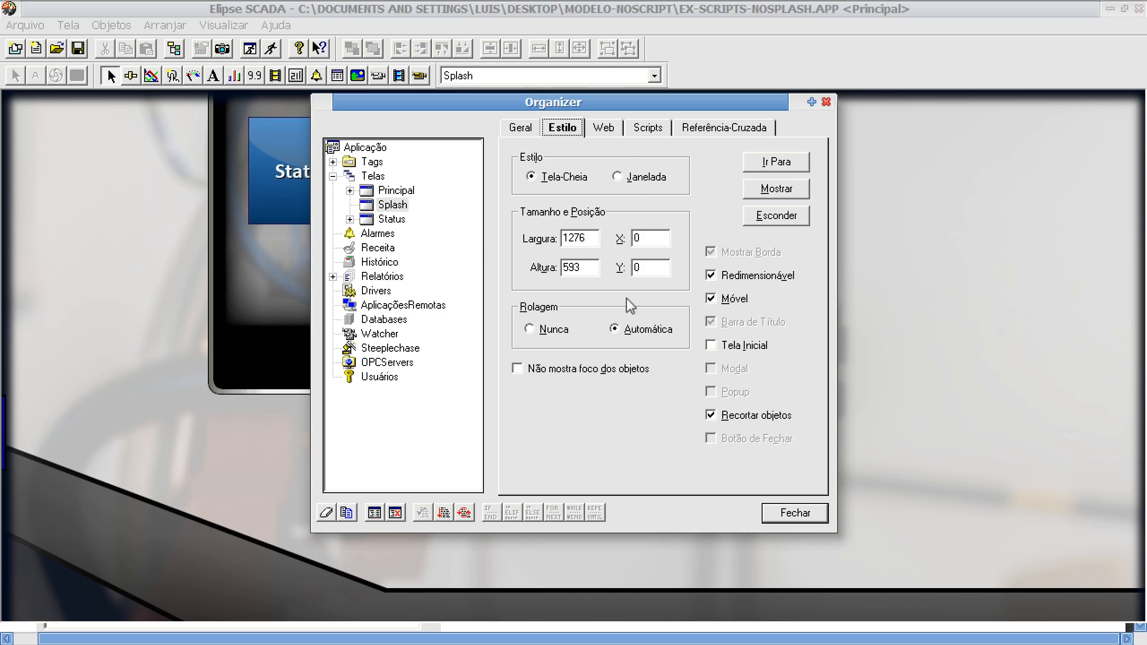
pyautogui.click(624, 175)
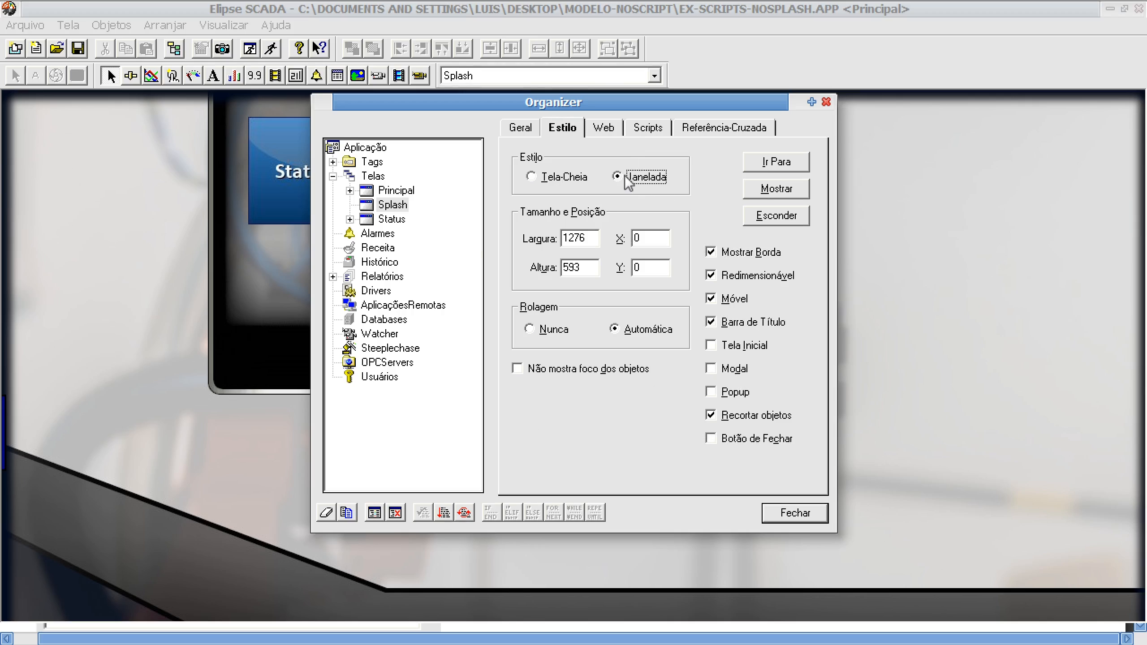
pyautogui.doubleClick(578, 235)
pyautogui.write('320')
pyautogui.press('Tab')
pyautogui.write('200')
pyautogui.doubleClick(655, 236)
# - Disable Redimensionável, Móvel and Barra de Título, enable Modal, and set Rolagem to Nunca for the Splash screen
pyautogui.click(716, 276)
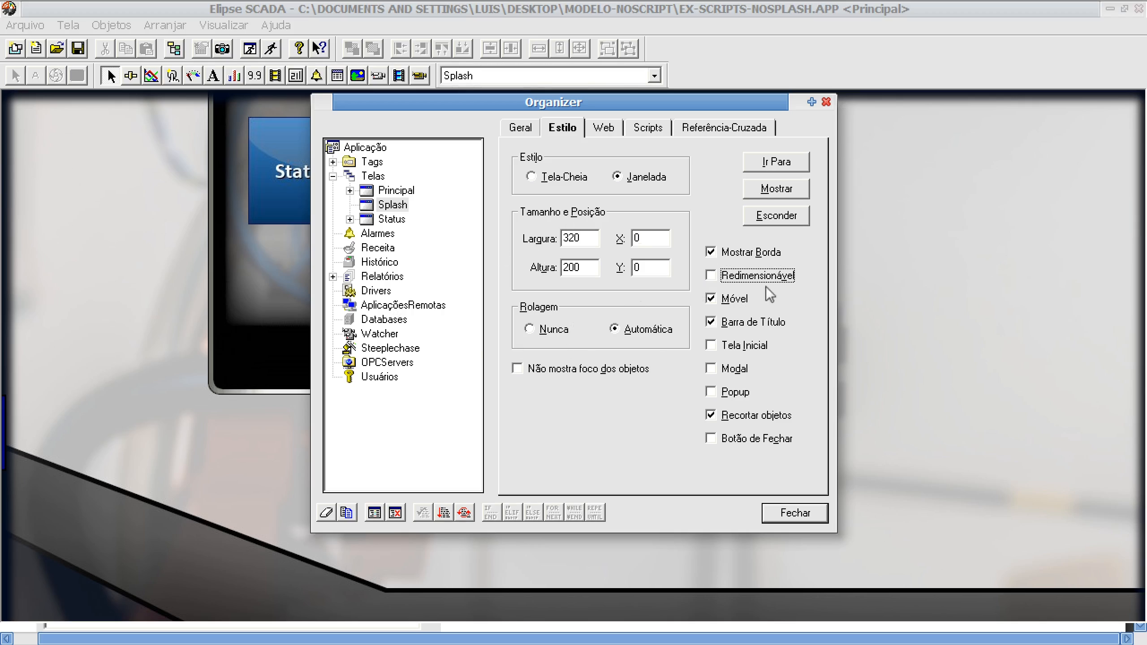
pyautogui.click(730, 300)
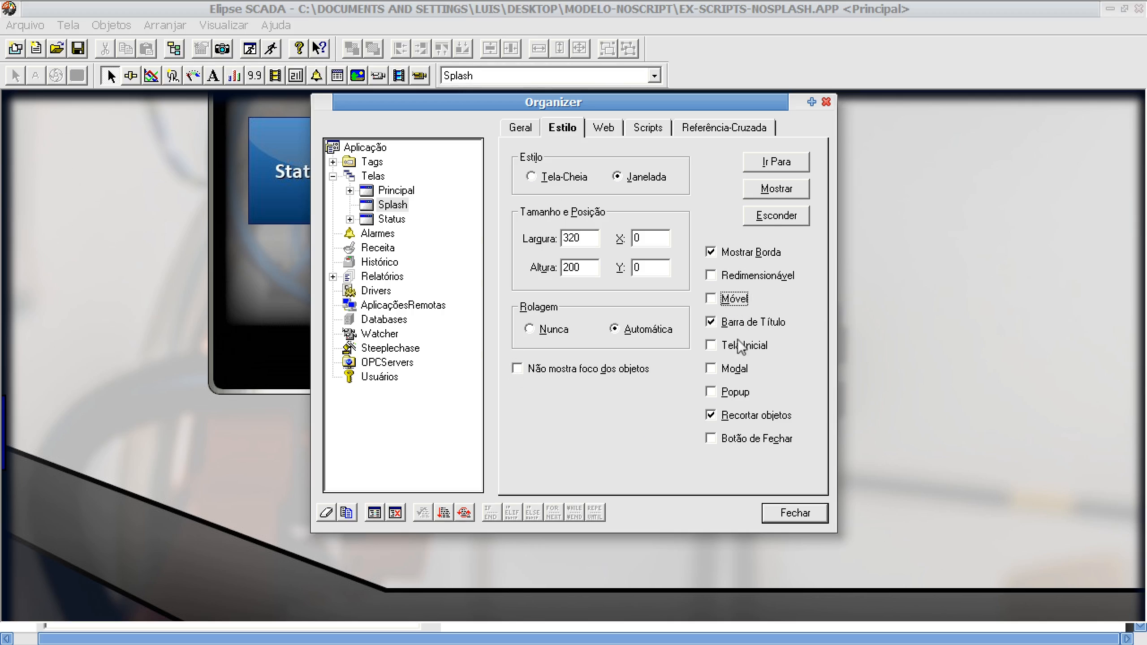
pyautogui.click(711, 321)
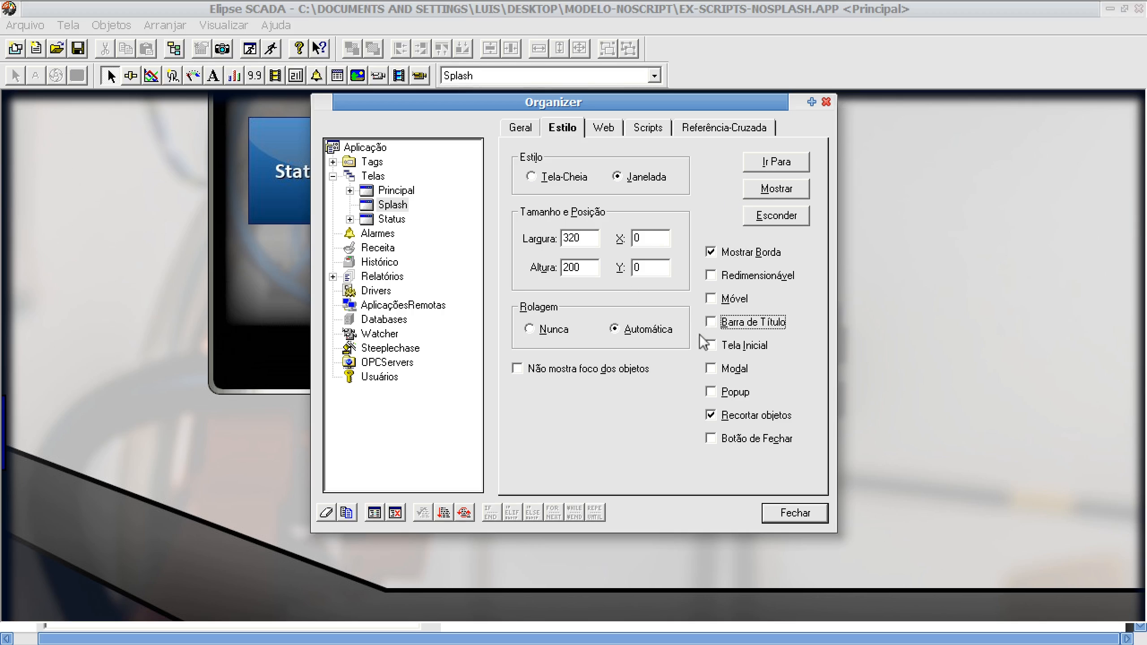
pyautogui.click(712, 369)
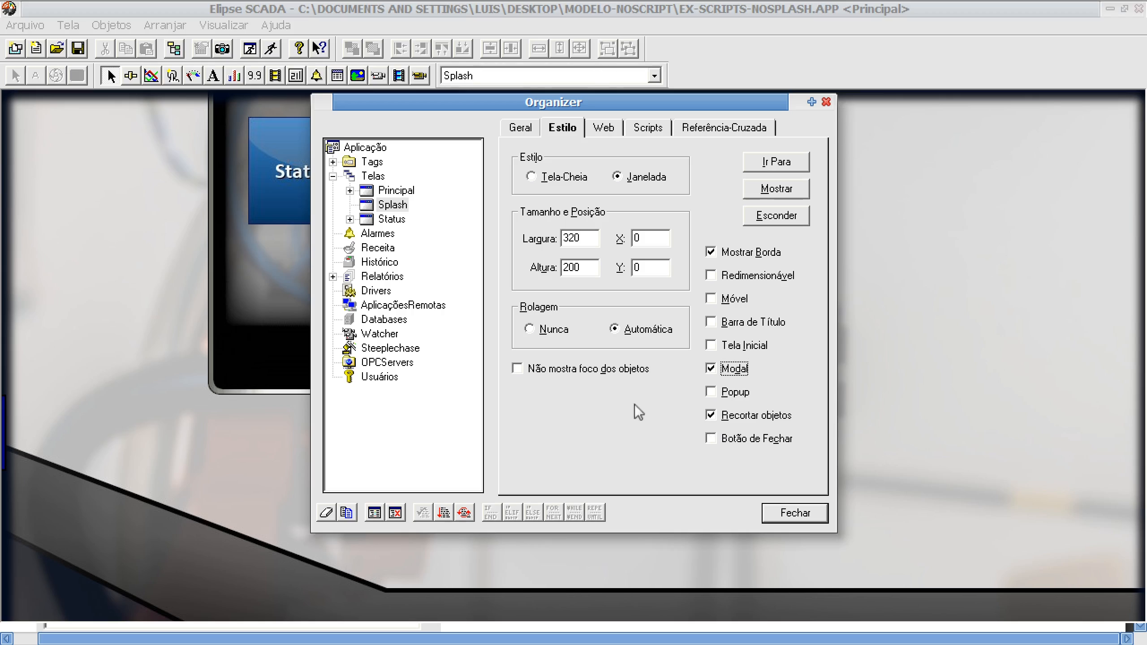
pyautogui.click(545, 329)
pyautogui.click(795, 513)
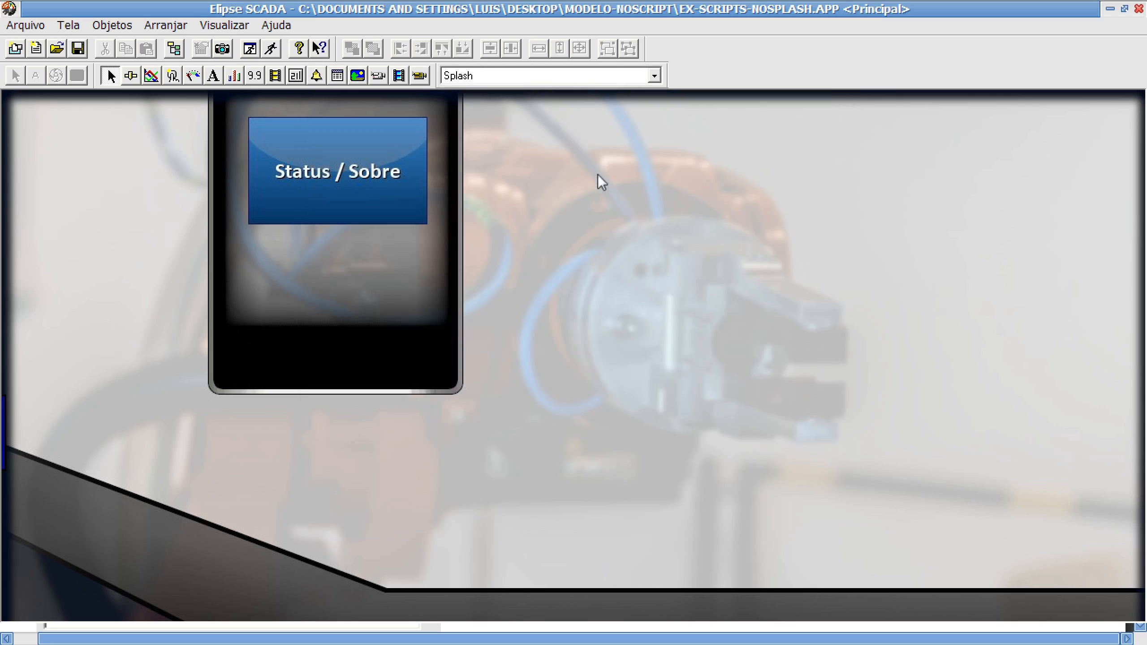
# - Display the Splash screen in the editor and open its style properties
pyautogui.click(462, 74)
pyautogui.click(477, 99)
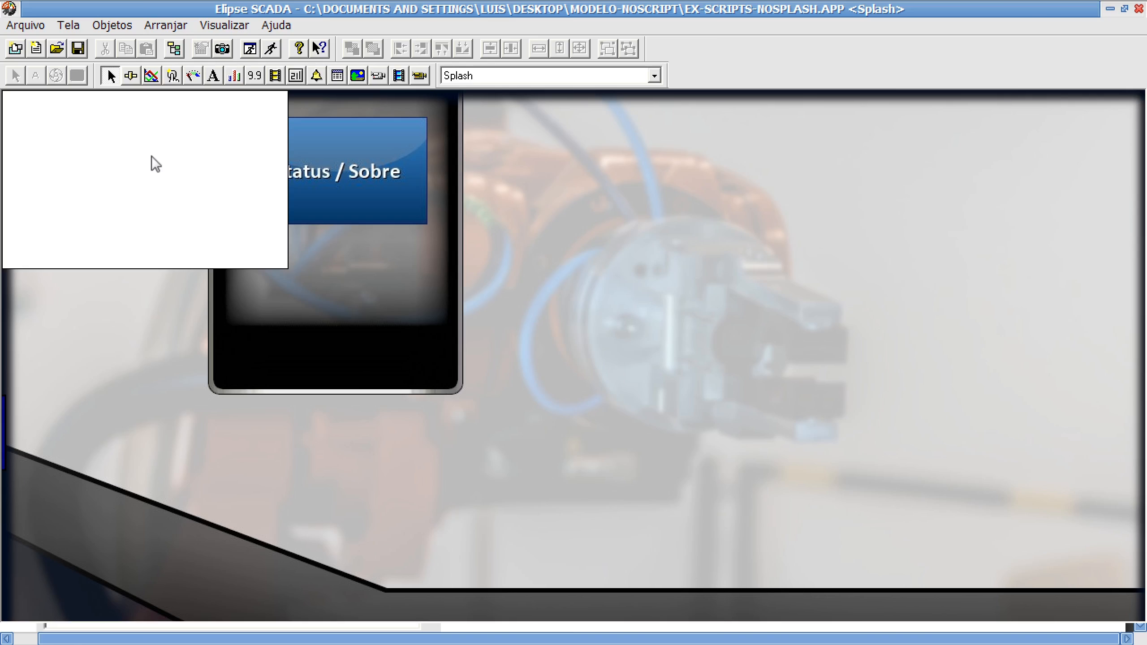
pyautogui.doubleClick(174, 144)
pyautogui.click(481, 129)
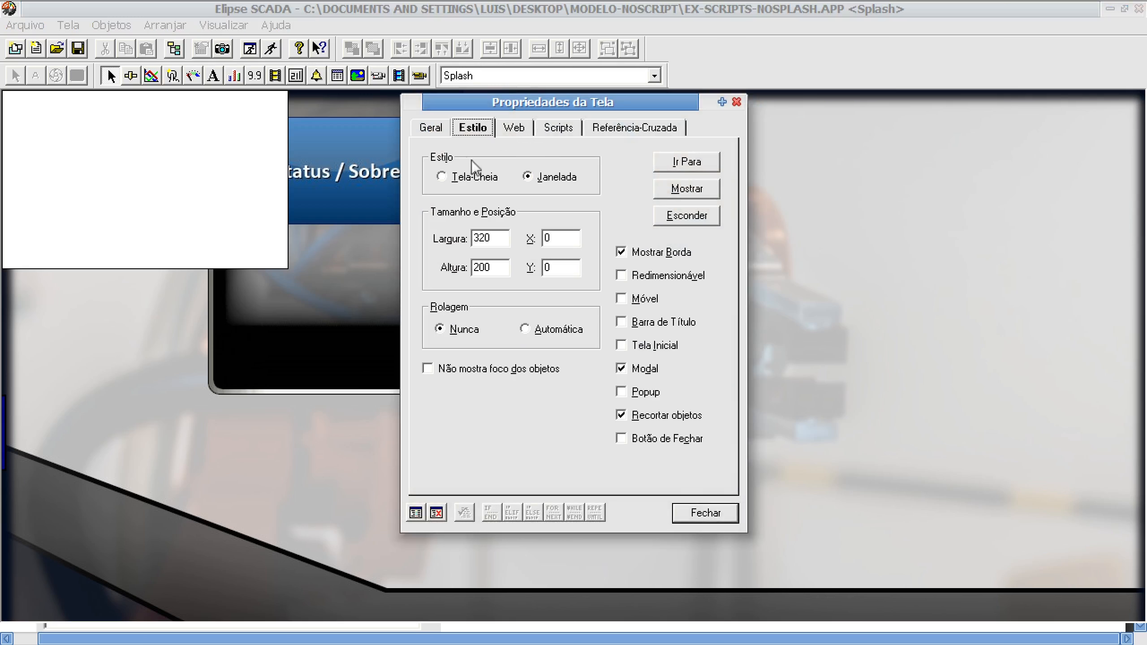
# - Enable a bitmap background for the Splash screen and assign bg-sobre.jpg to it
pyautogui.click(439, 131)
pyautogui.click(451, 265)
pyautogui.click(531, 265)
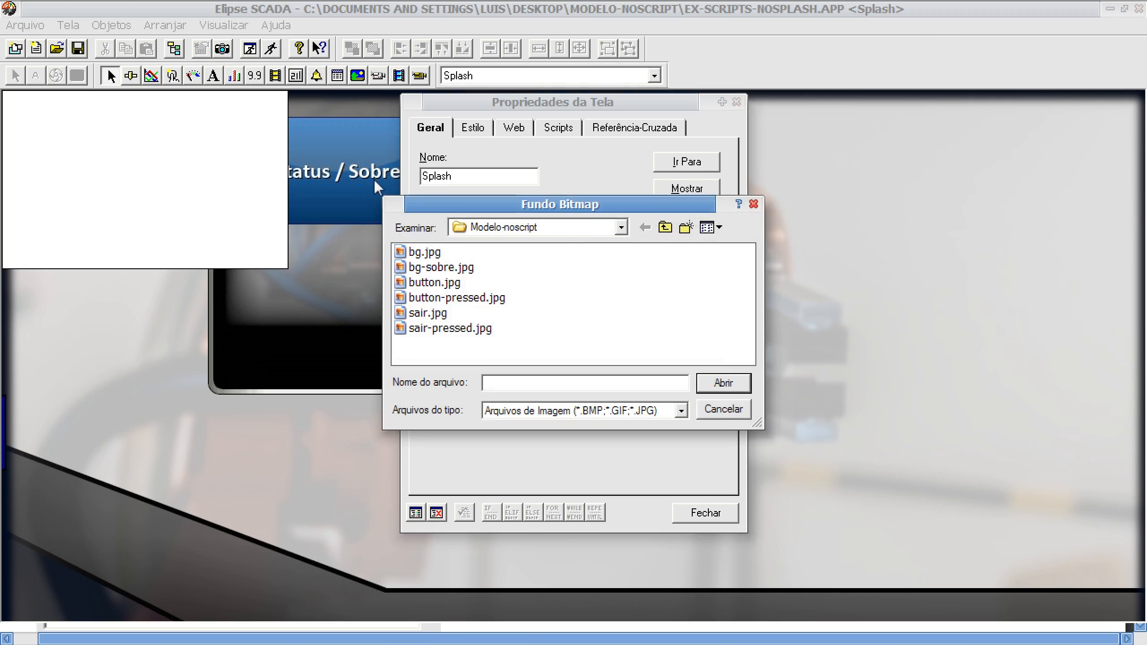
pyautogui.click(445, 270)
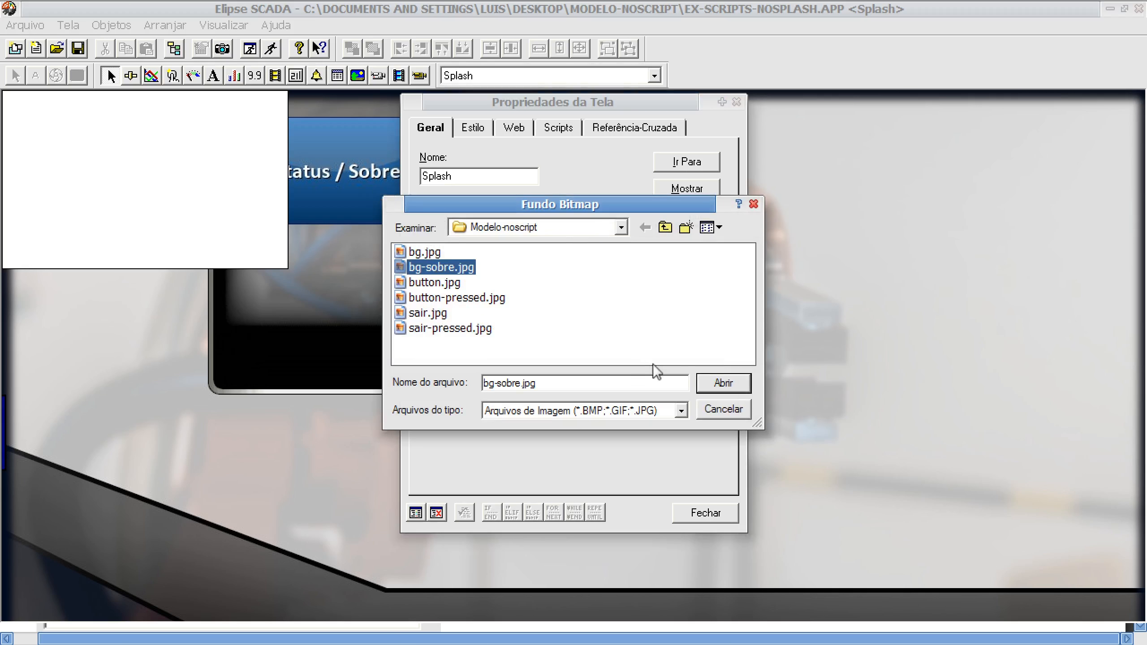
pyautogui.click(710, 380)
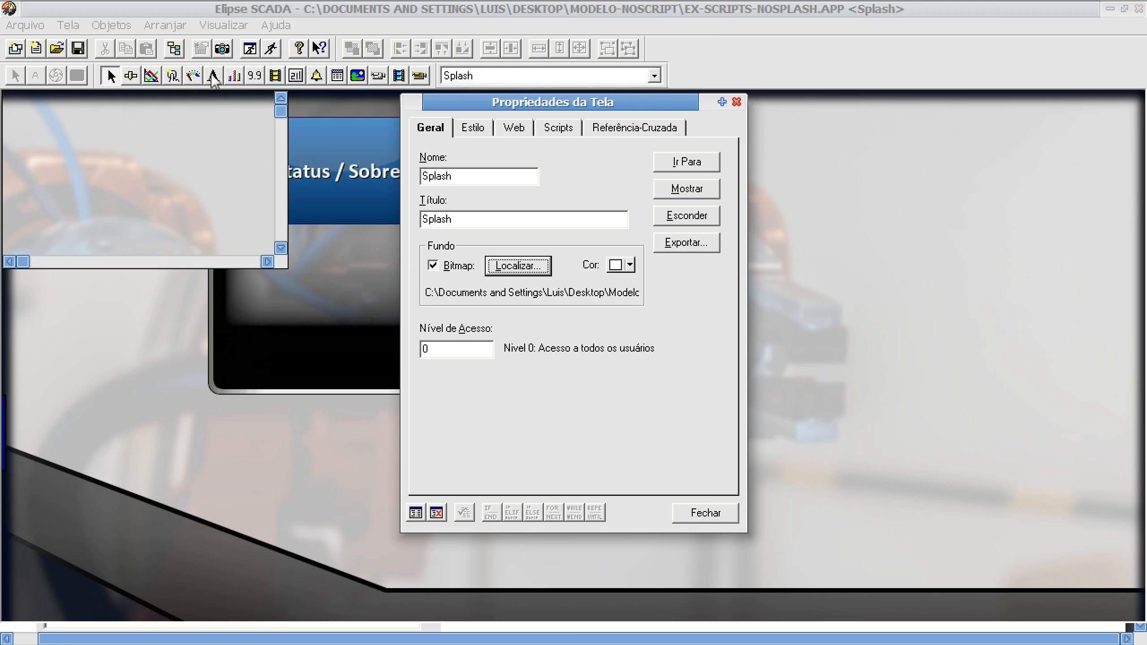
# - Close the Splash screen's properties
pyautogui.click(705, 513)
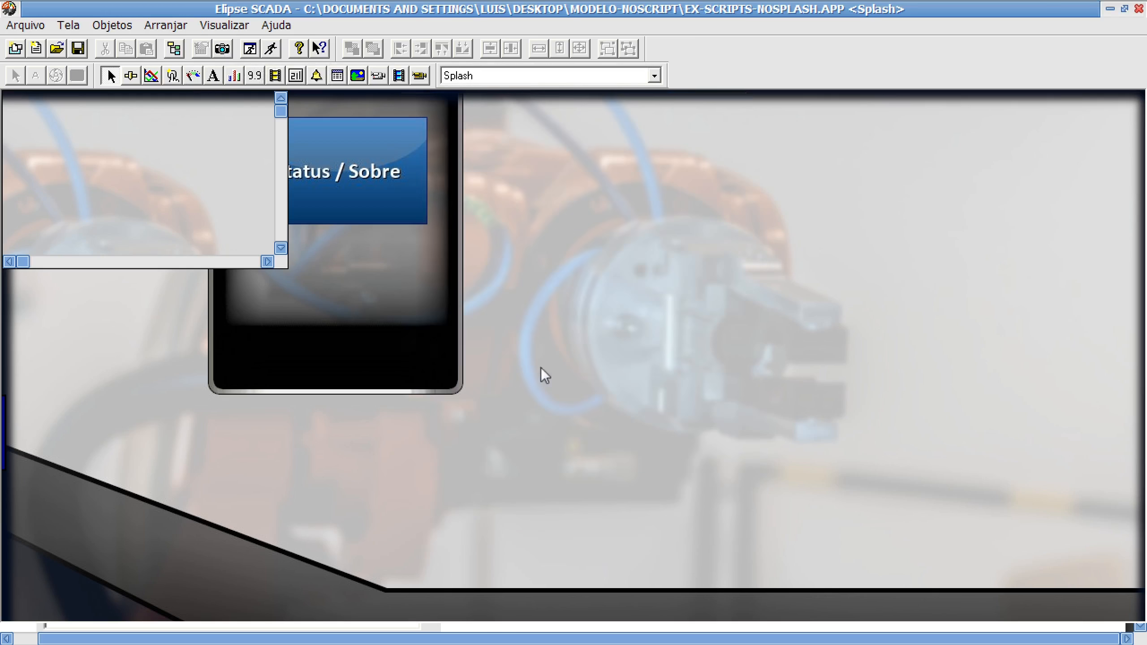
pyautogui.click(214, 76)
pyautogui.moveTo(50, 127); pyautogui.dragTo(216, 210)
pyautogui.doubleClick(100, 169)
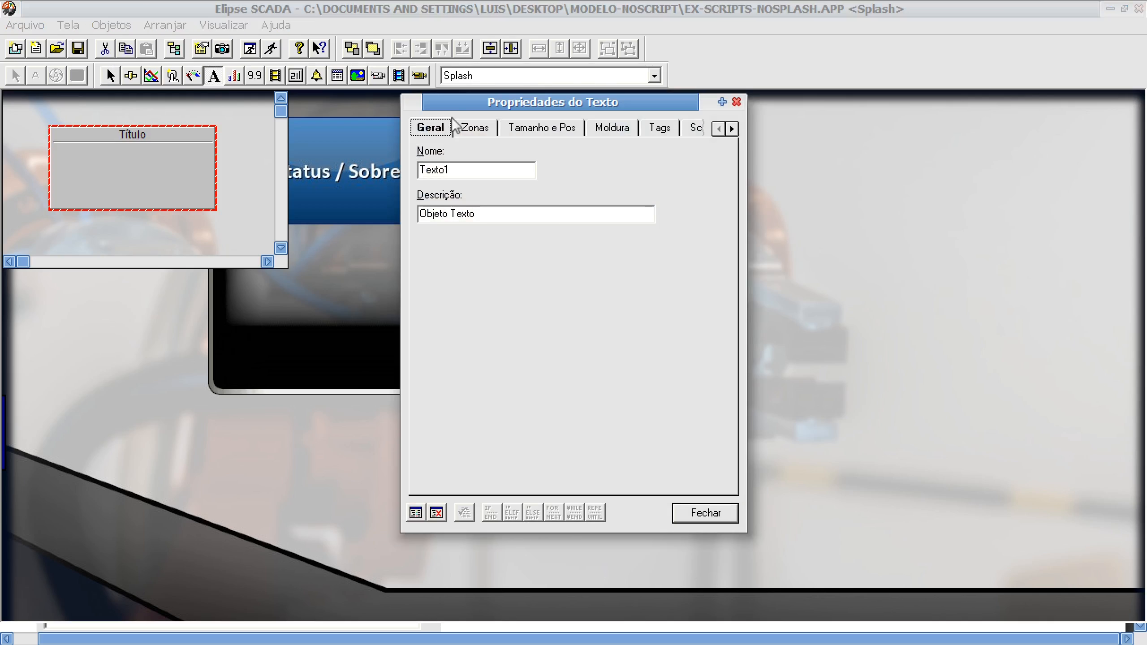
pyautogui.click(478, 129)
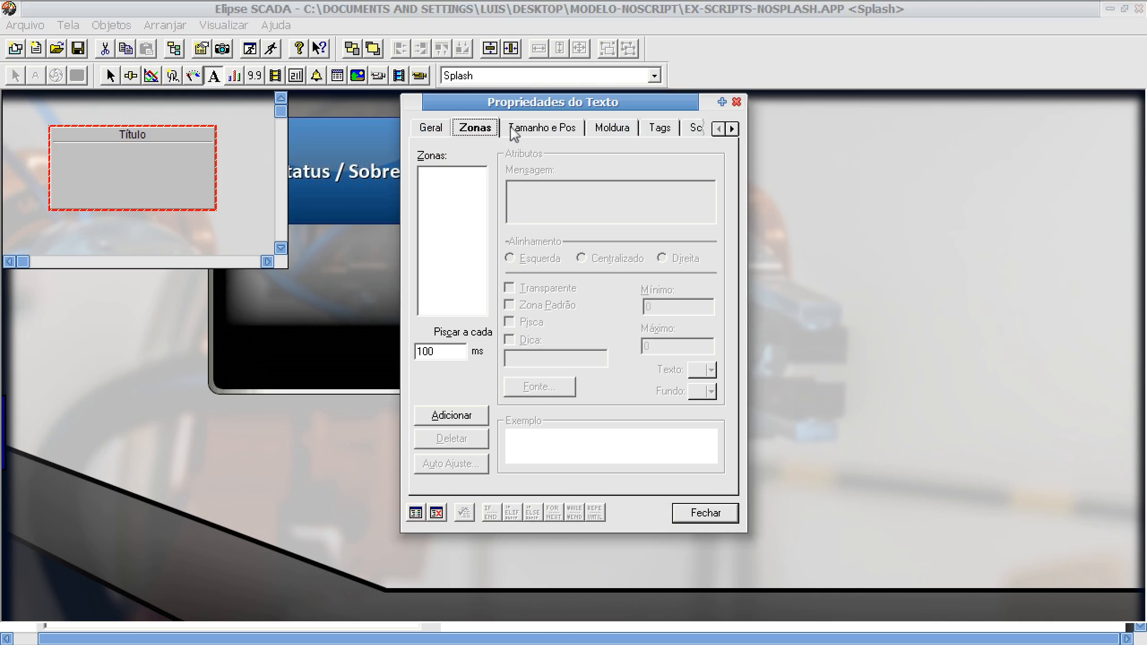
pyautogui.click(705, 513)
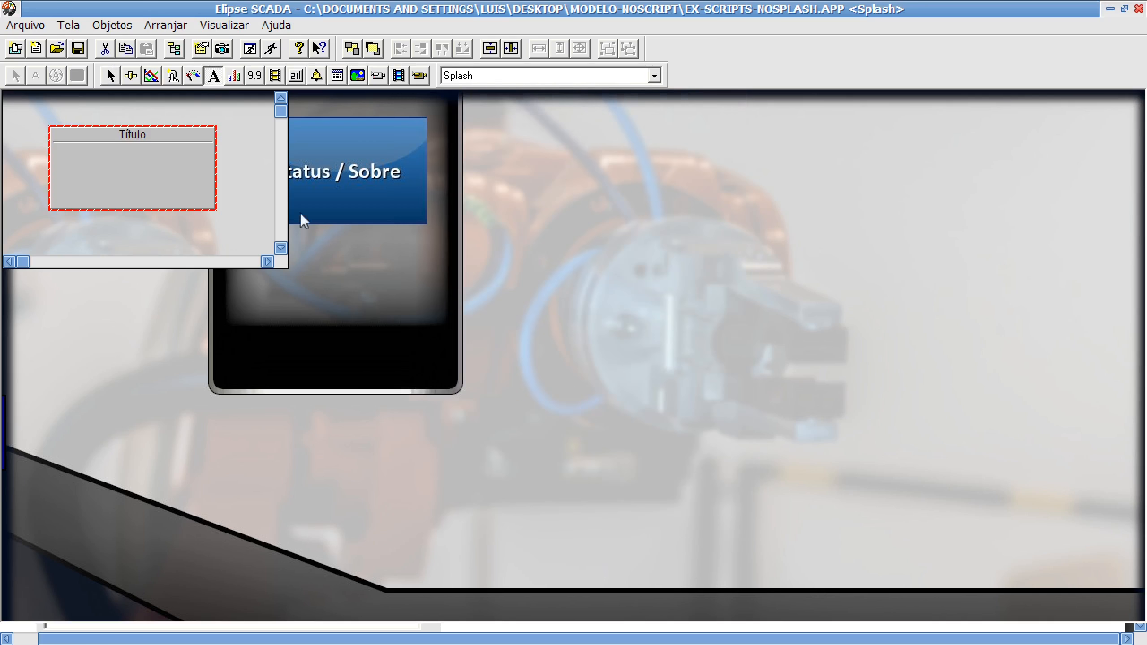
pyautogui.press('Delete')
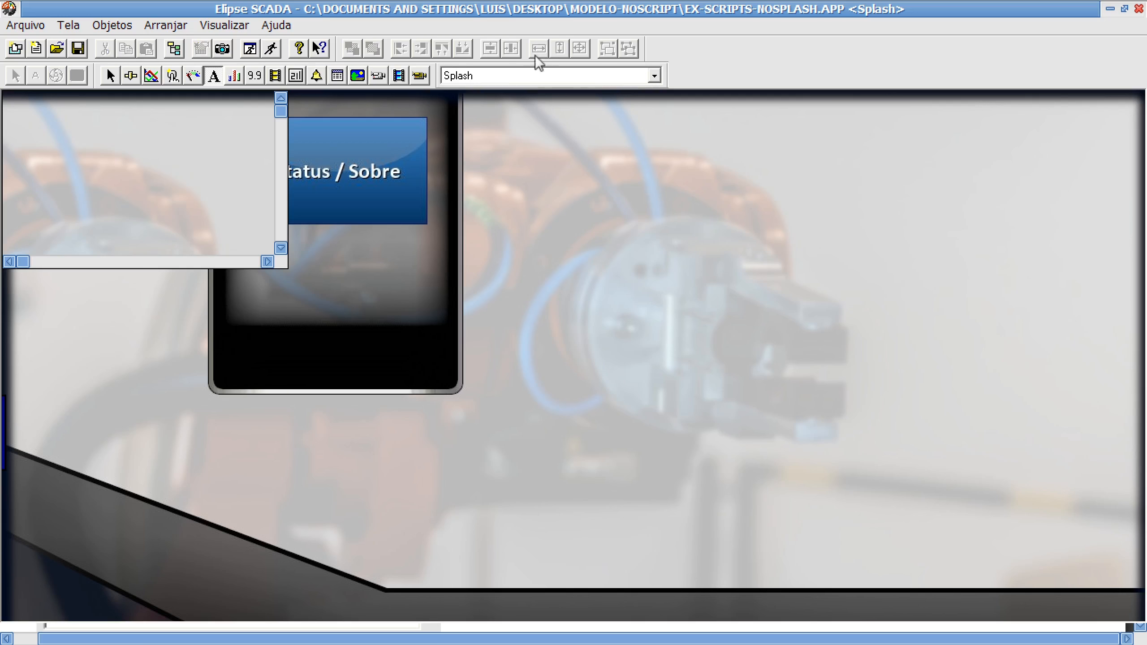
# - Copy the "Simulação de envase" text object from the Status/Sobre screen into the Splash screen and select the copy
pyautogui.click(497, 75)
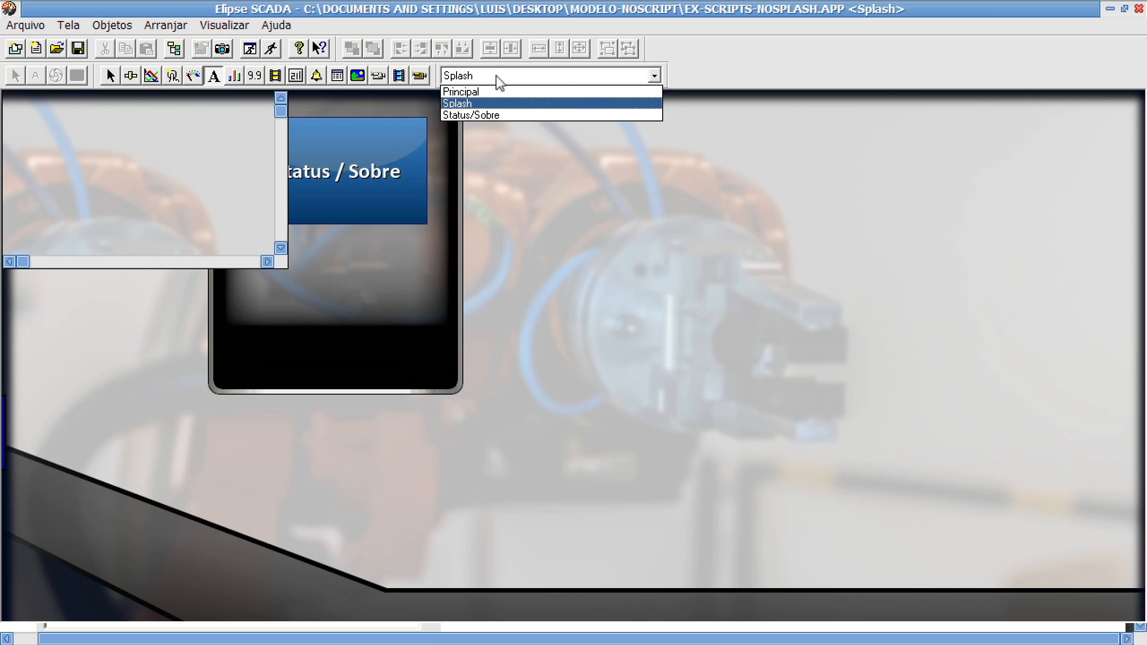
pyautogui.click(484, 115)
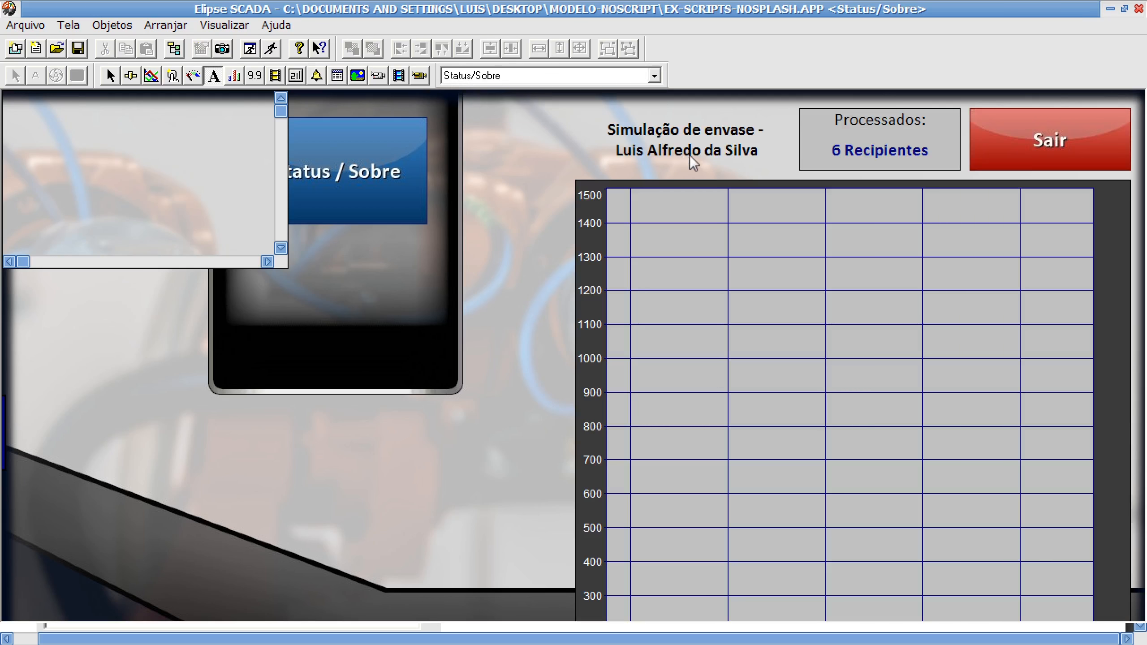
pyautogui.click(664, 120)
pyautogui.hotkey('ctrl', 'c')
pyautogui.click(164, 159)
pyautogui.hotkey('ctrl', 'v')
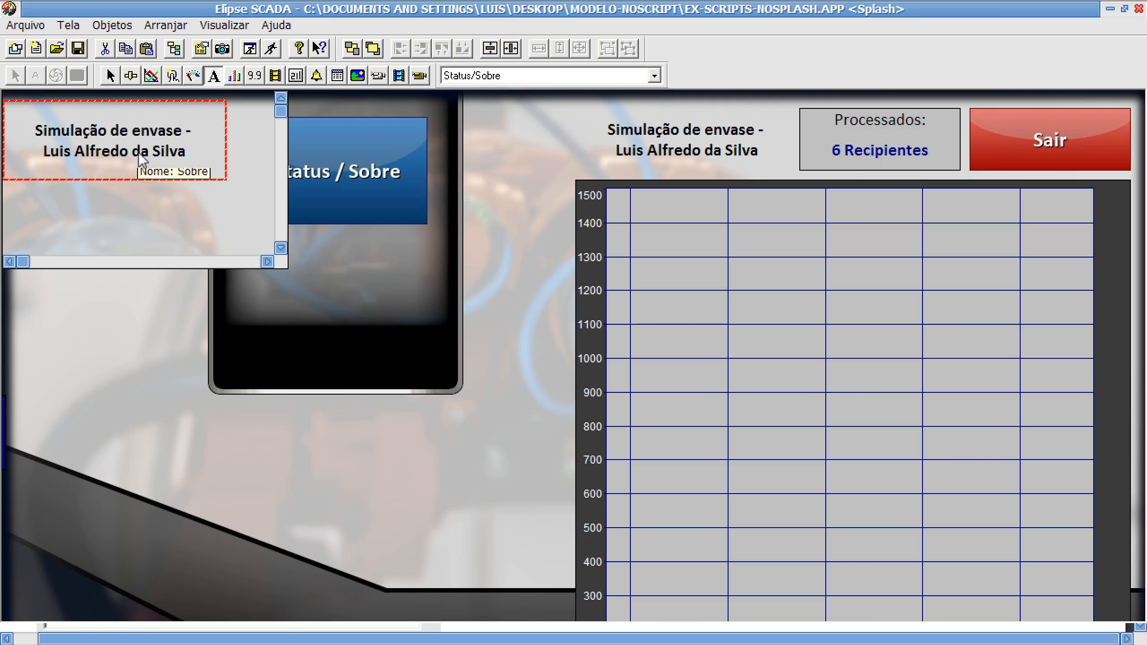
pyautogui.click(649, 135)
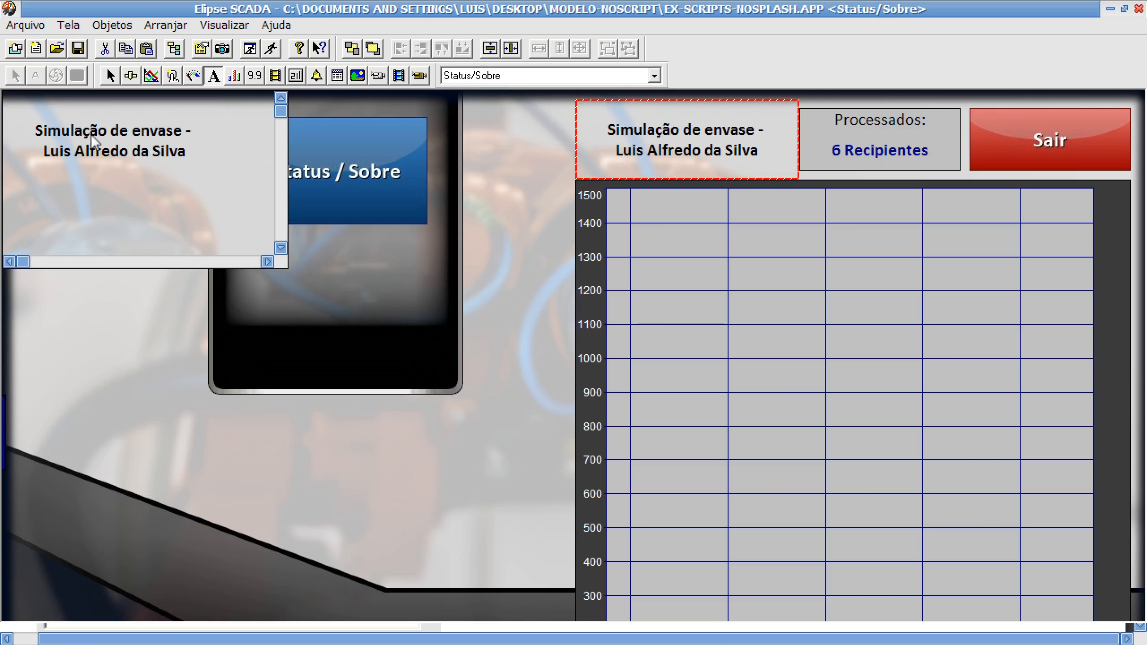
pyautogui.click(93, 153)
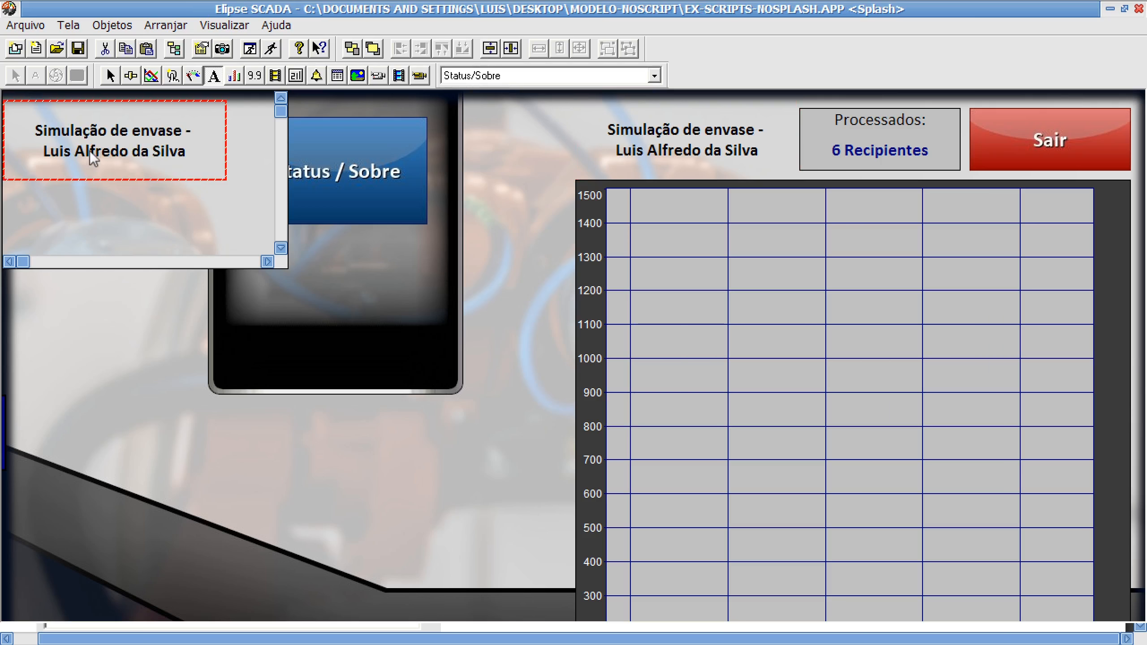
# - Replace the Zona 1 message of the Splash screen's copied text object with "Iniciando - Aguarde"
pyautogui.doubleClick(115, 143)
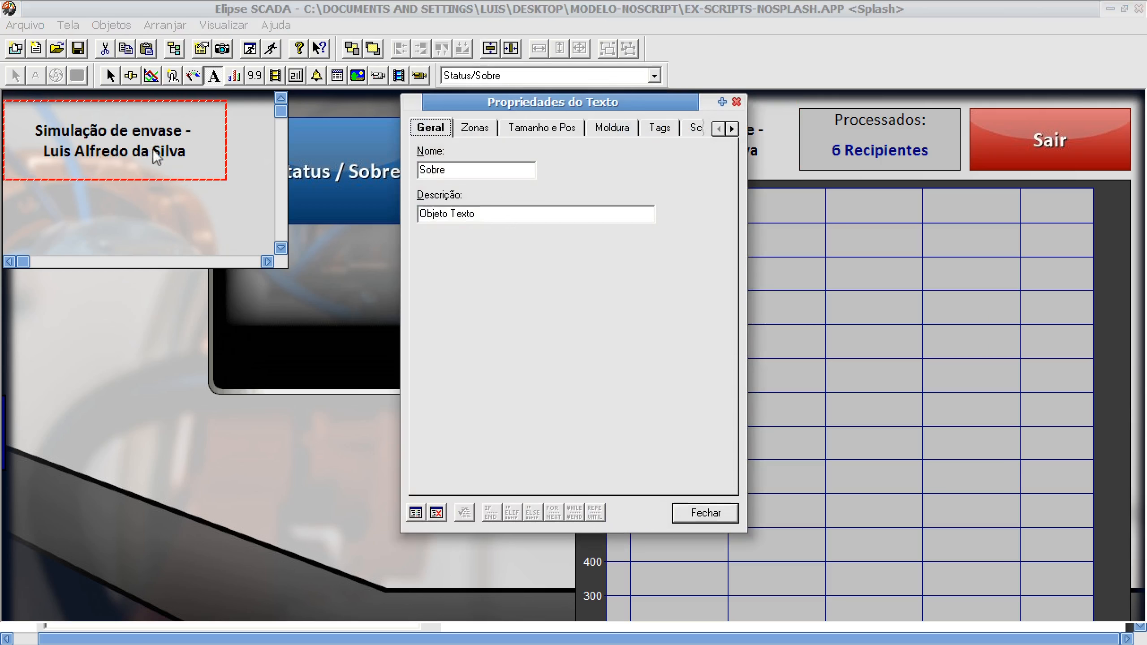
pyautogui.click(462, 129)
pyautogui.click(618, 202)
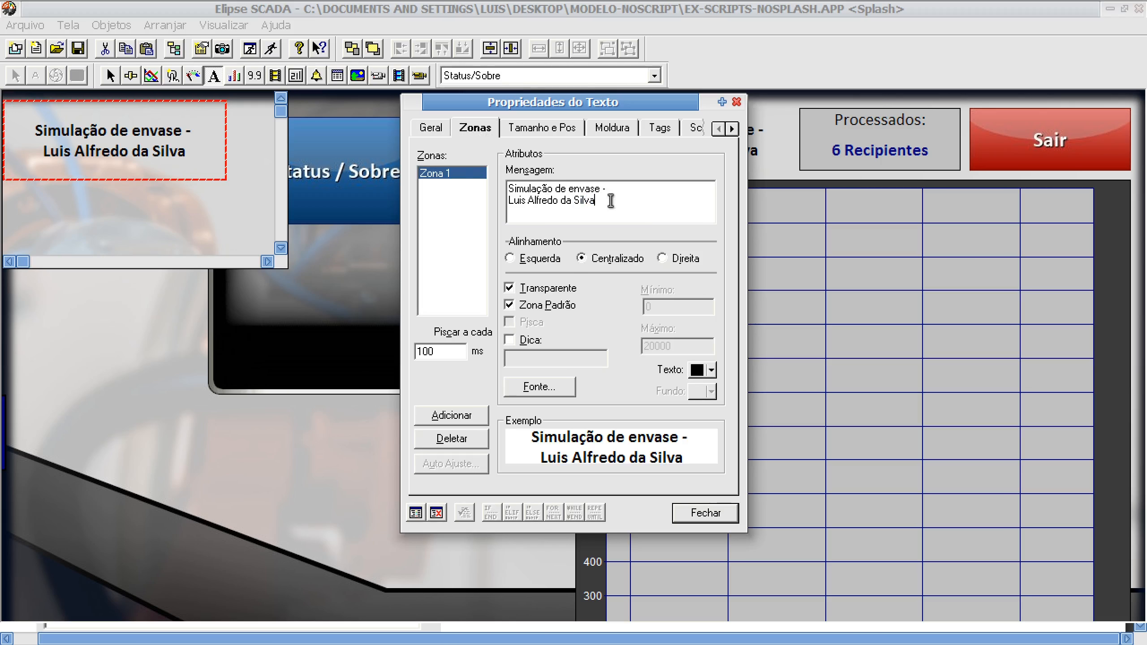
pyautogui.moveTo(619, 202); pyautogui.dragTo(413, 163)
pyautogui.write('Ini')
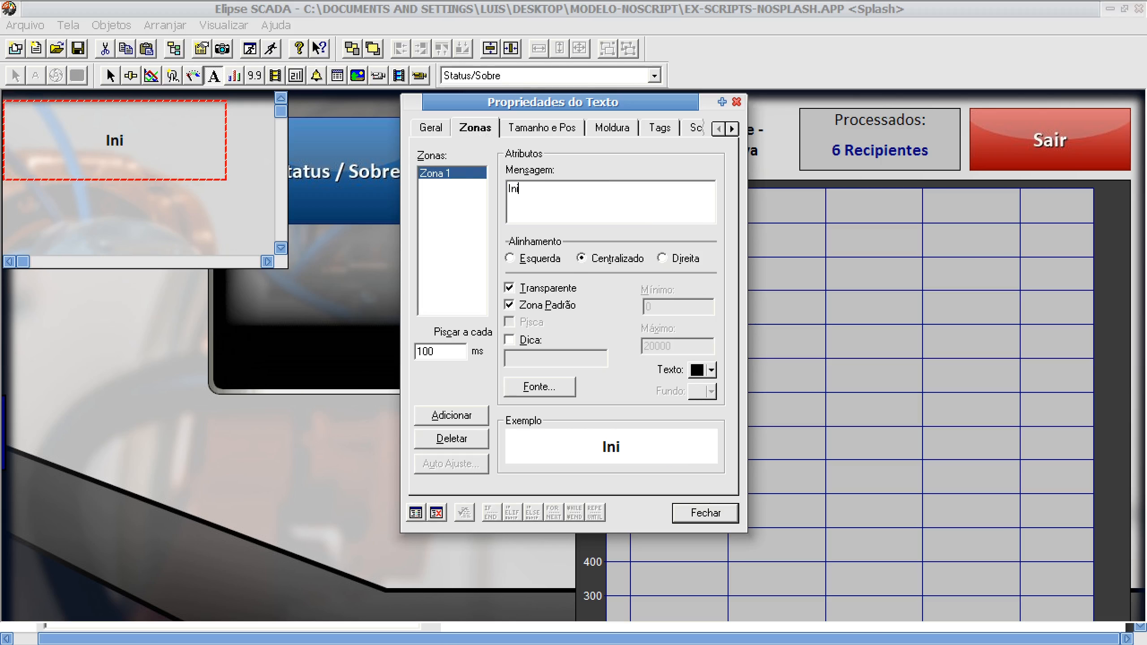
pyautogui.write('ciando - ')
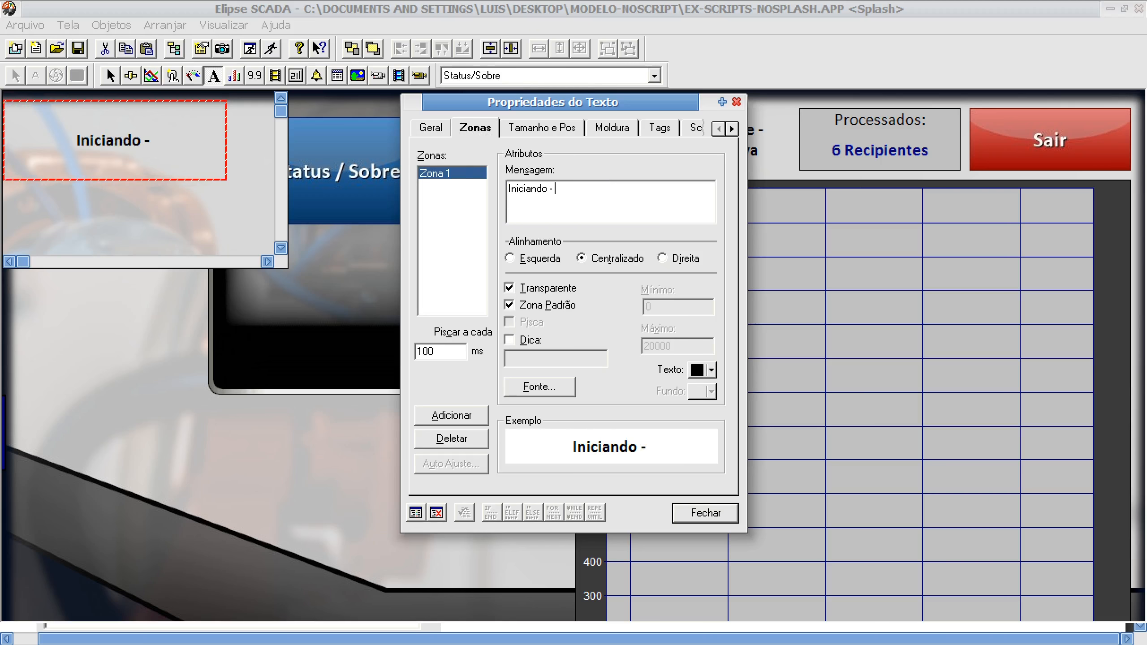
pyautogui.write('Aguarde')
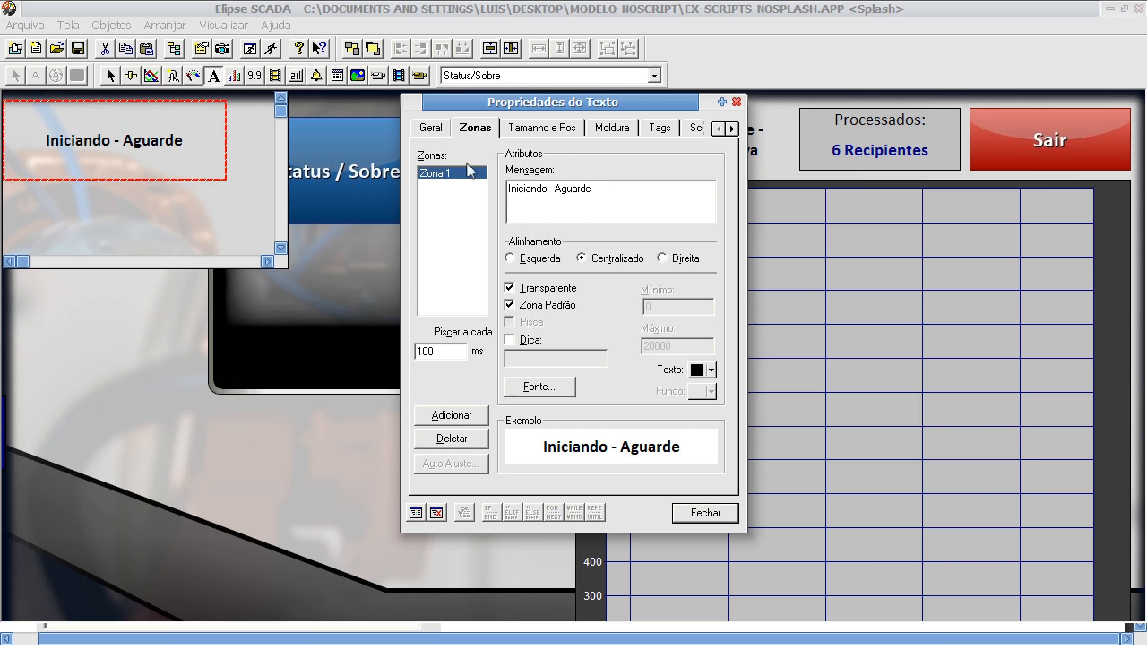
# - Set the "Iniciando - Aguarde" text's Y position to 0, width to 318 and height to 170
pyautogui.click(535, 131)
pyautogui.moveTo(469, 192); pyautogui.dragTo(424, 196)
pyautogui.write('0')
pyautogui.press('Tab')
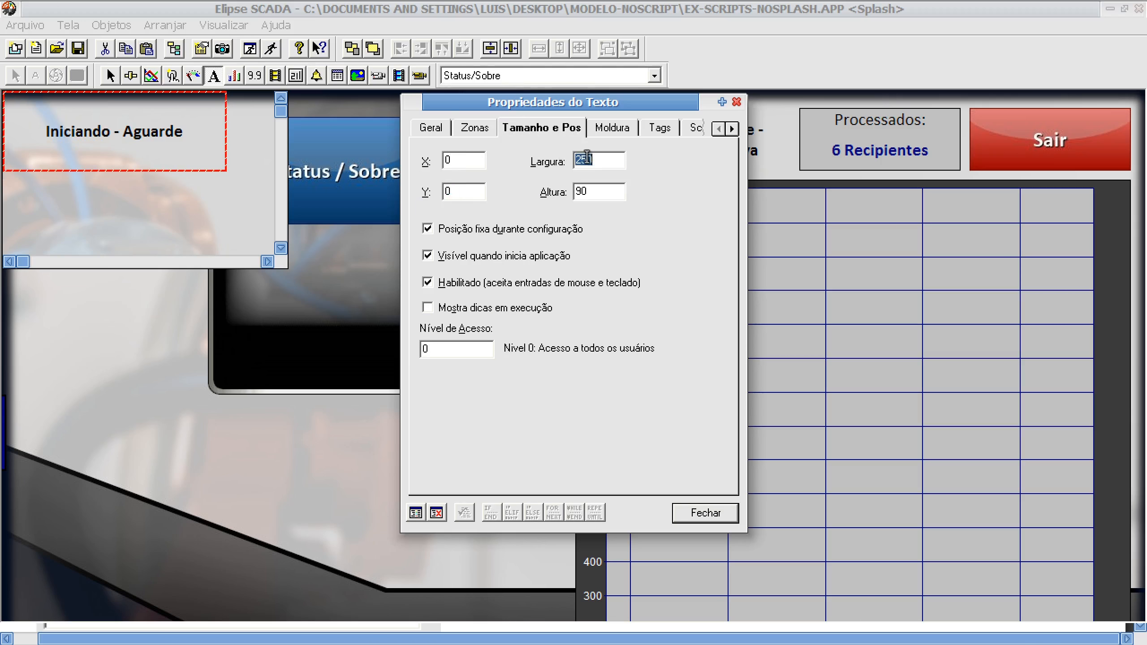
pyautogui.write('318')
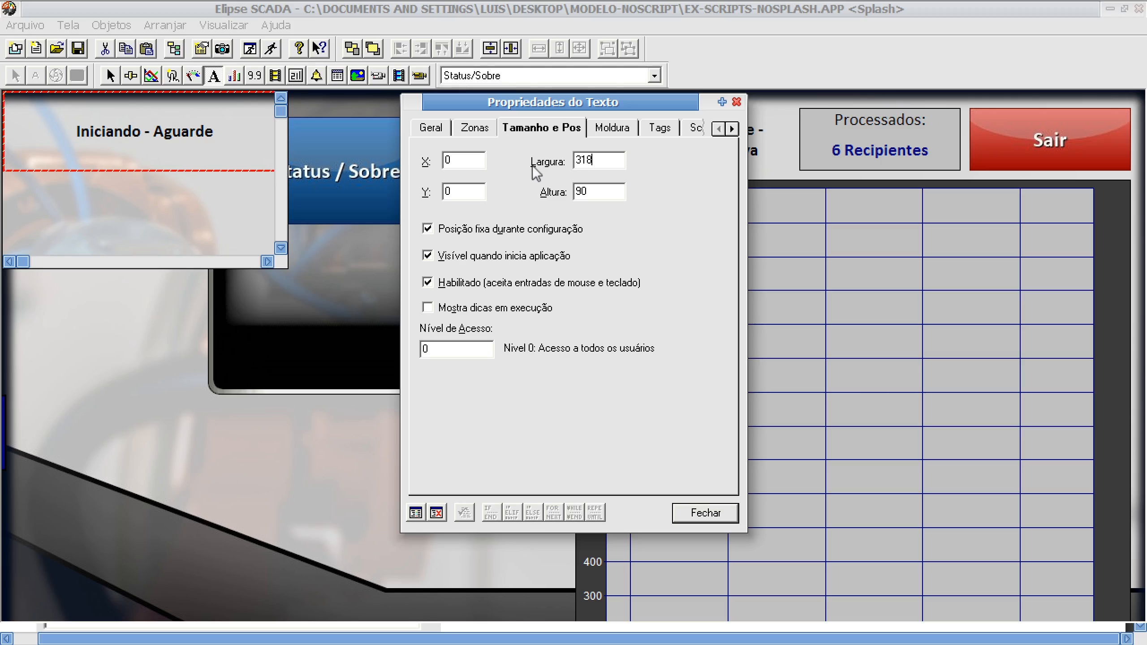
pyautogui.doubleClick(604, 191)
pyautogui.write('0')
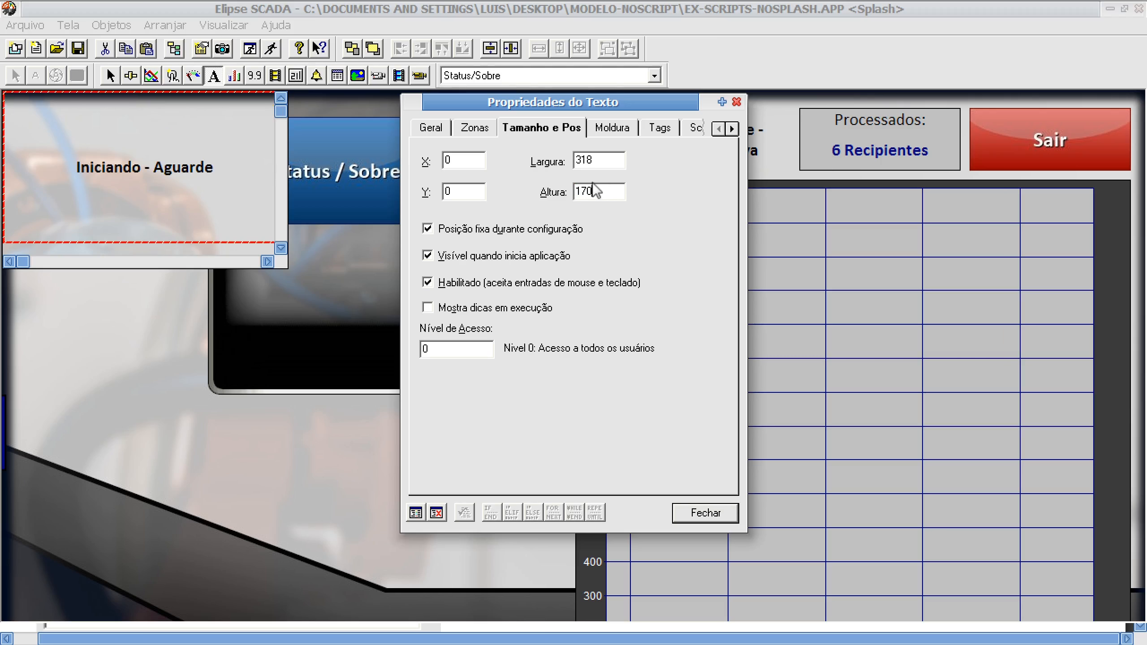